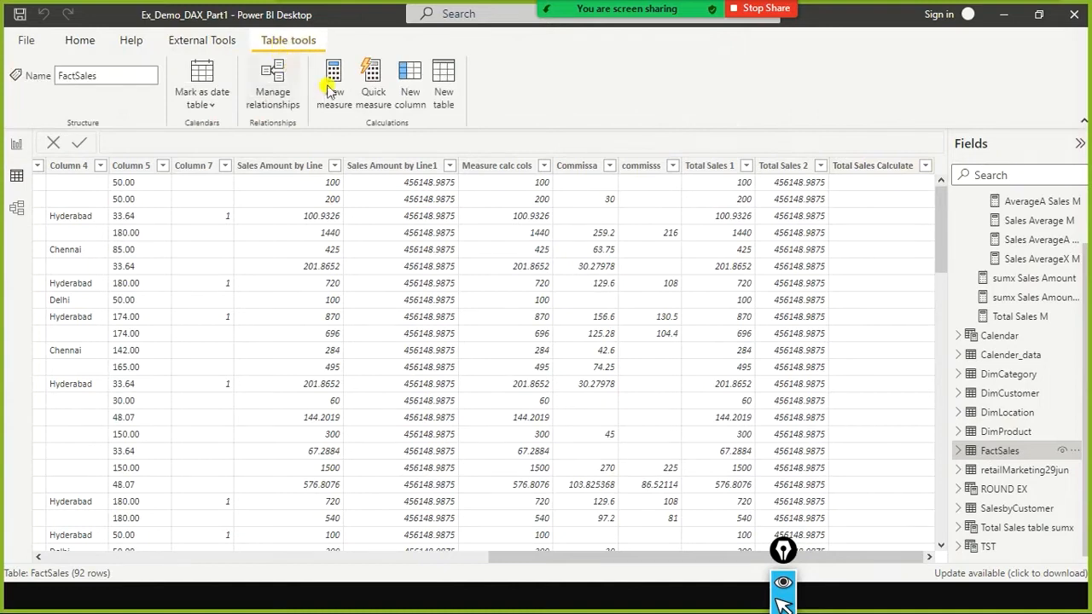
pyautogui.click(409, 98)
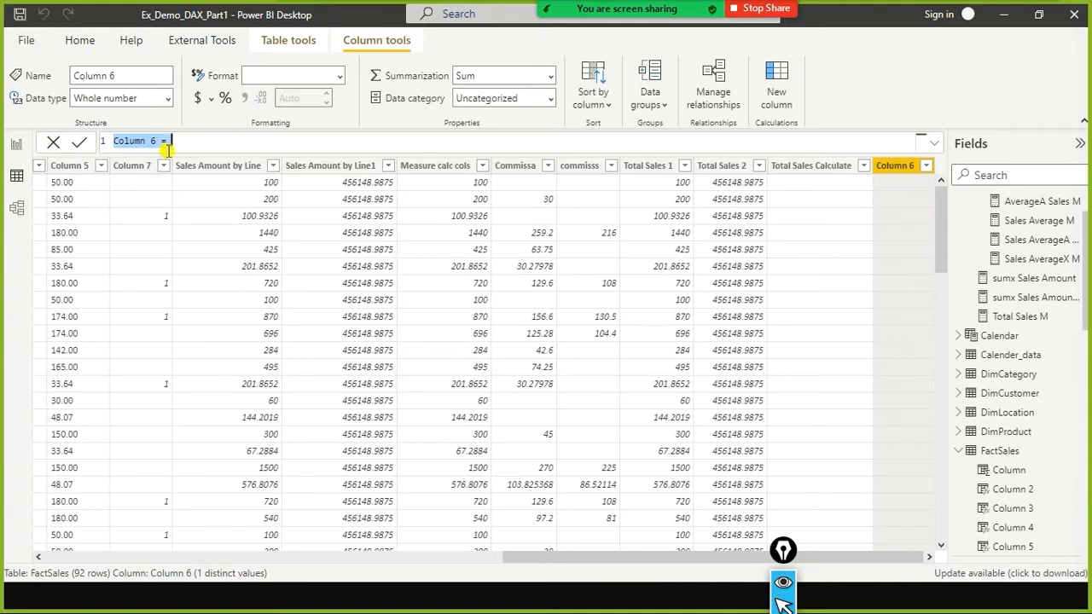
pyautogui.press('BackSpace')
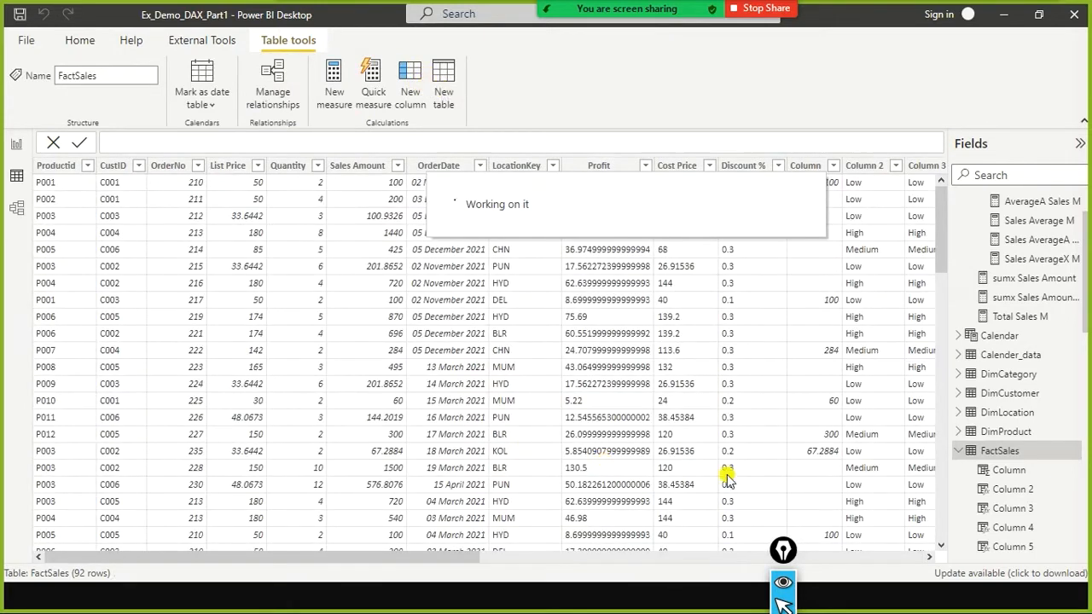
pyautogui.click(888, 558)
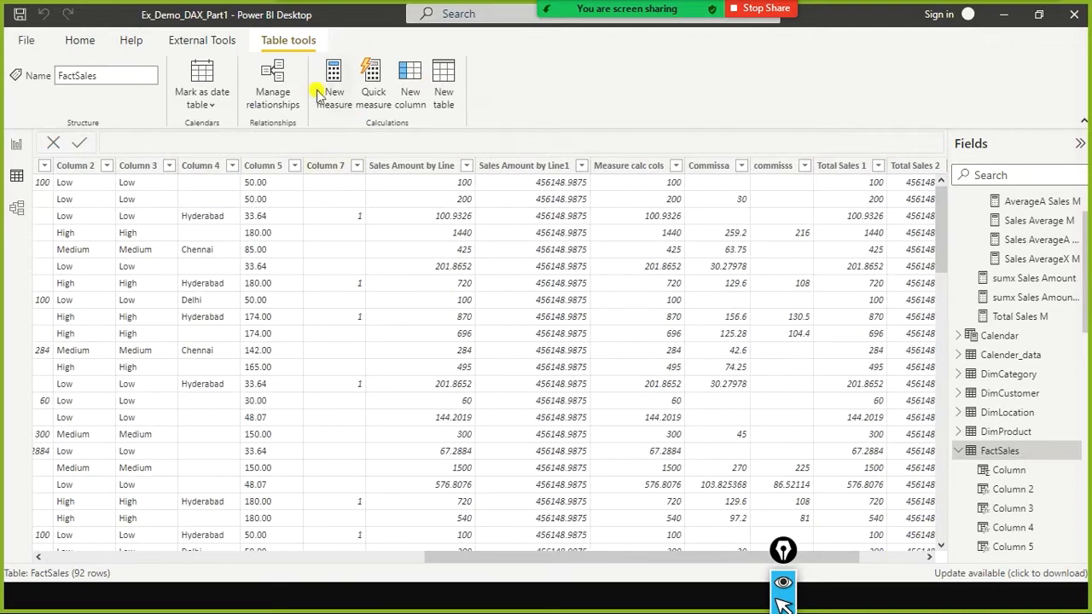
# Add a calculated column to FactSales named Commission and begin its formula with SWITCH(TRUE(),.
pyautogui.click(404, 89)
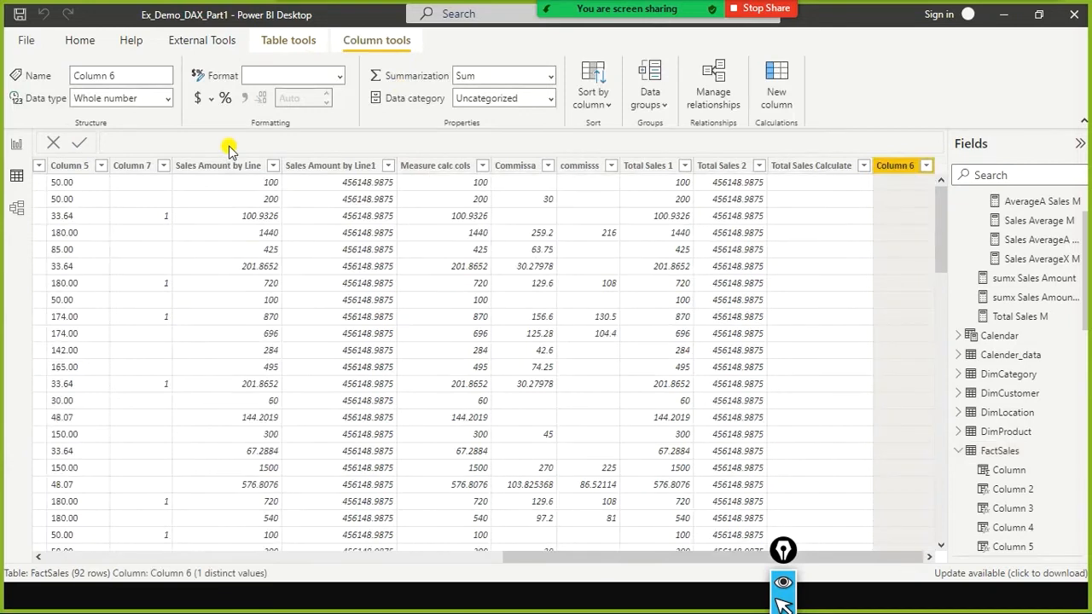
pyautogui.write('C')
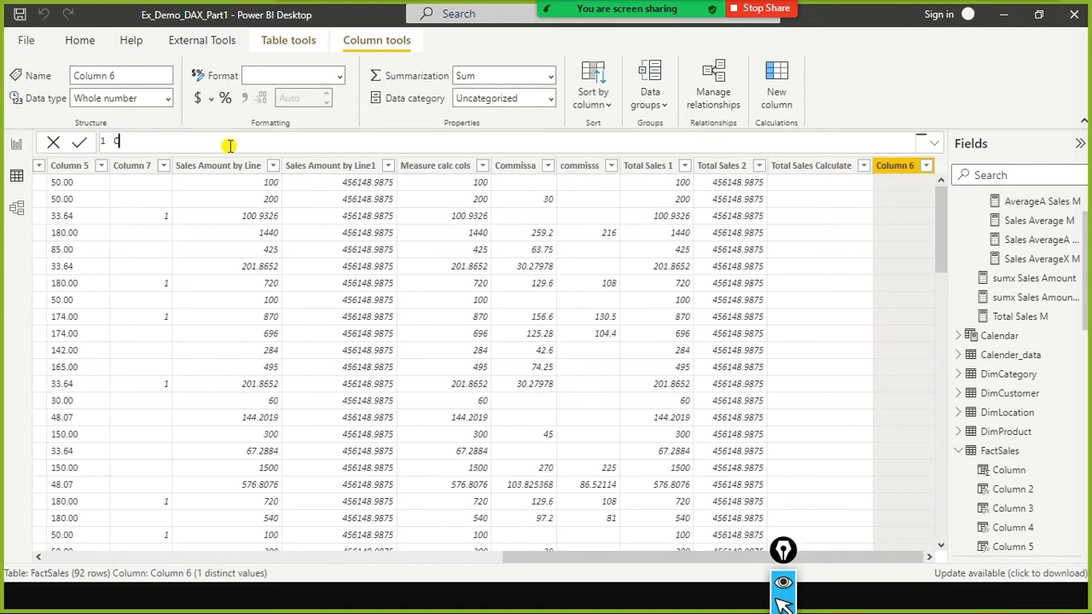
pyautogui.write('ommission = sw')
pyautogui.press('Tab')
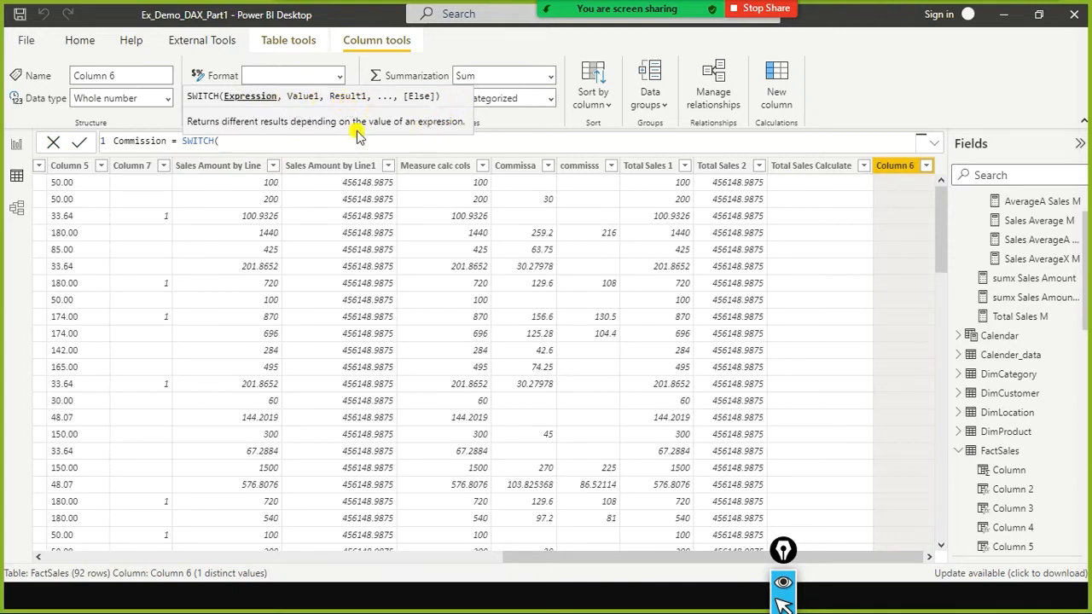
pyautogui.write('TRUE')
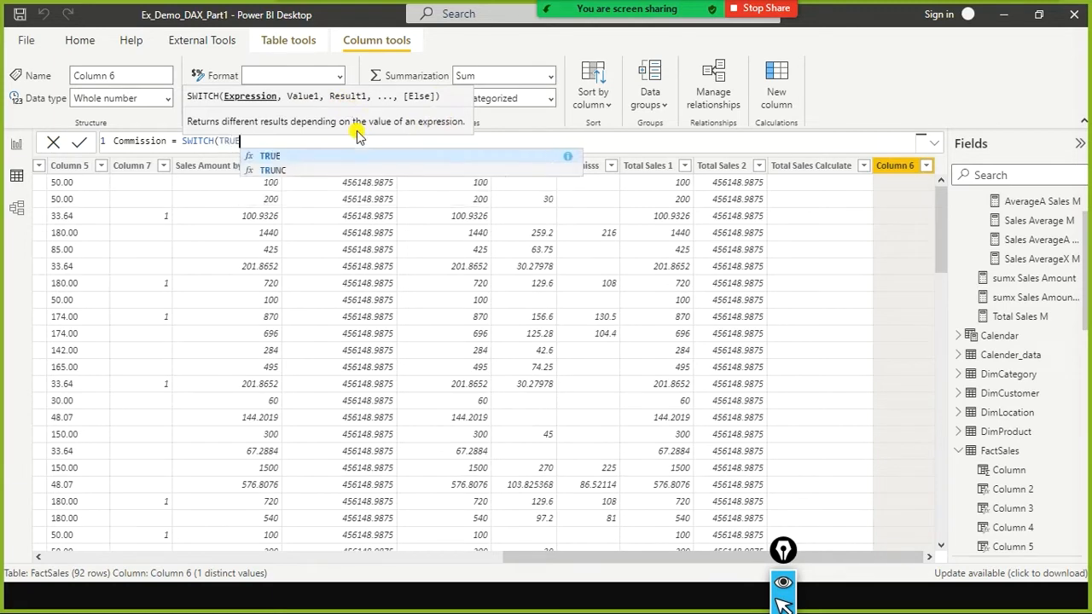
pyautogui.write('(),')
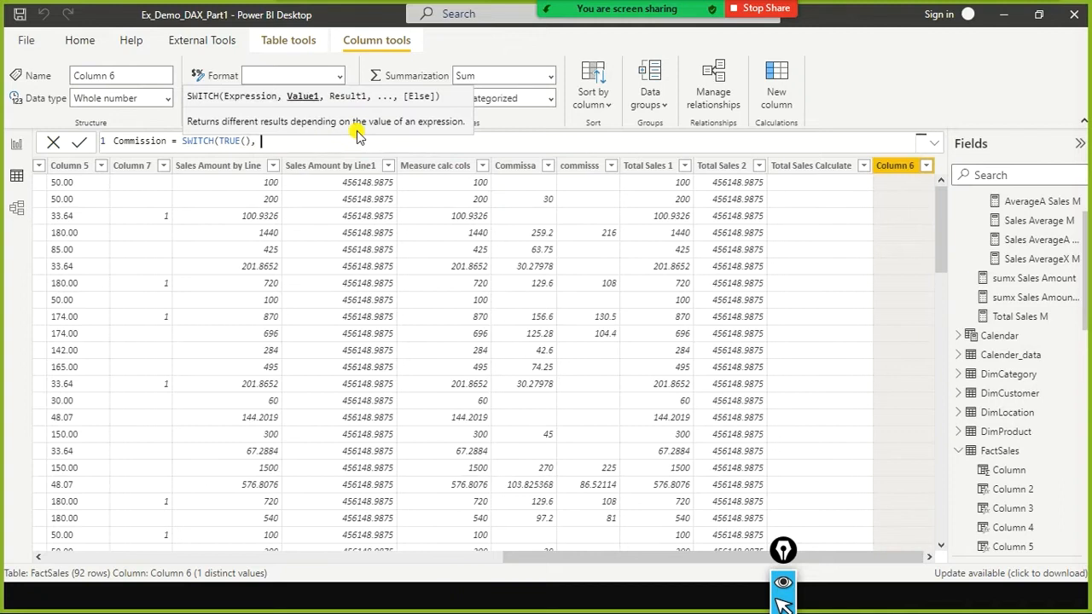
# Add the first SWITCH condition, FactSales[Sales Amount] >= 200.
pyautogui.write(' sales')
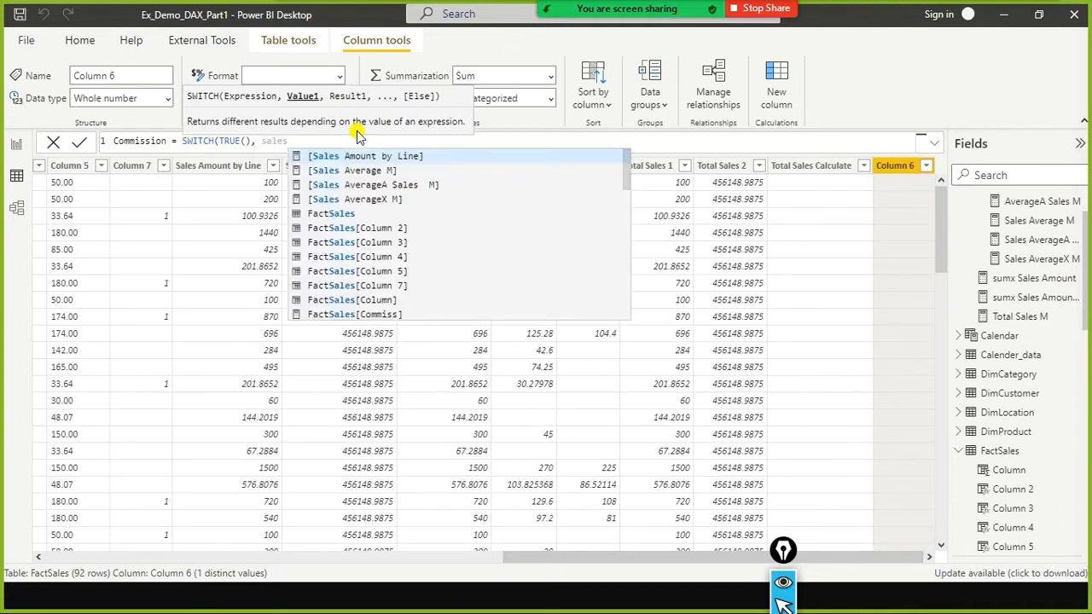
pyautogui.write(' amoun')
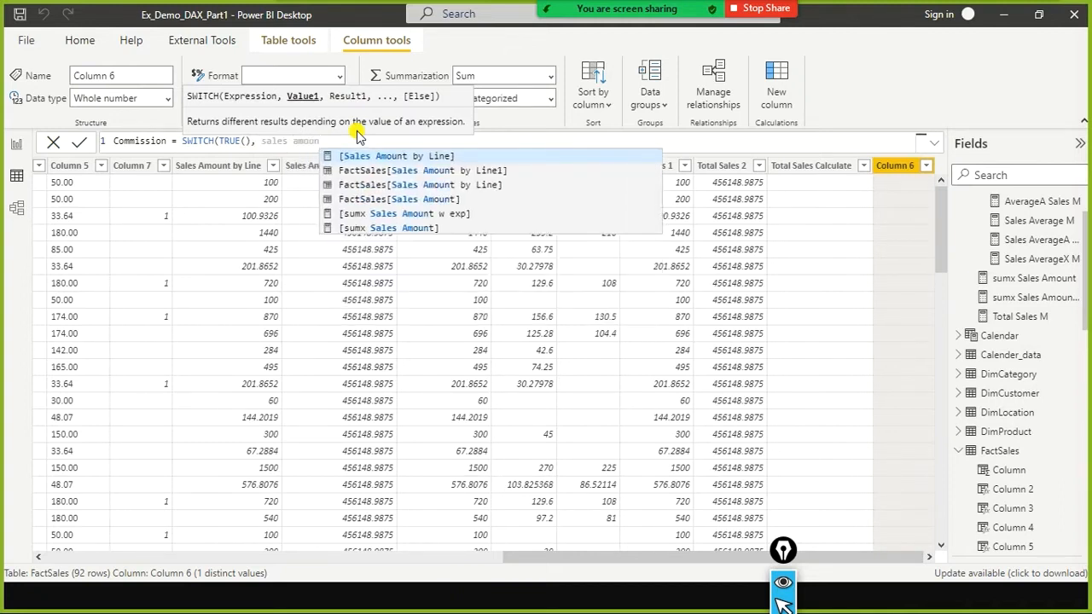
pyautogui.press('Down')
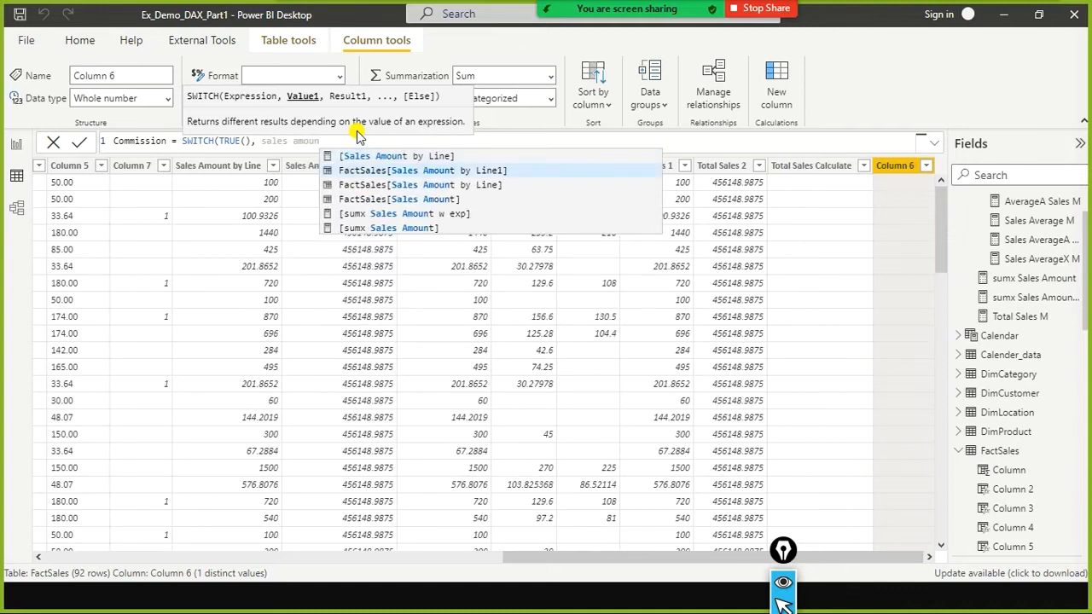
pyautogui.press('Down')
pyautogui.press('Down')
pyautogui.press('Tab')
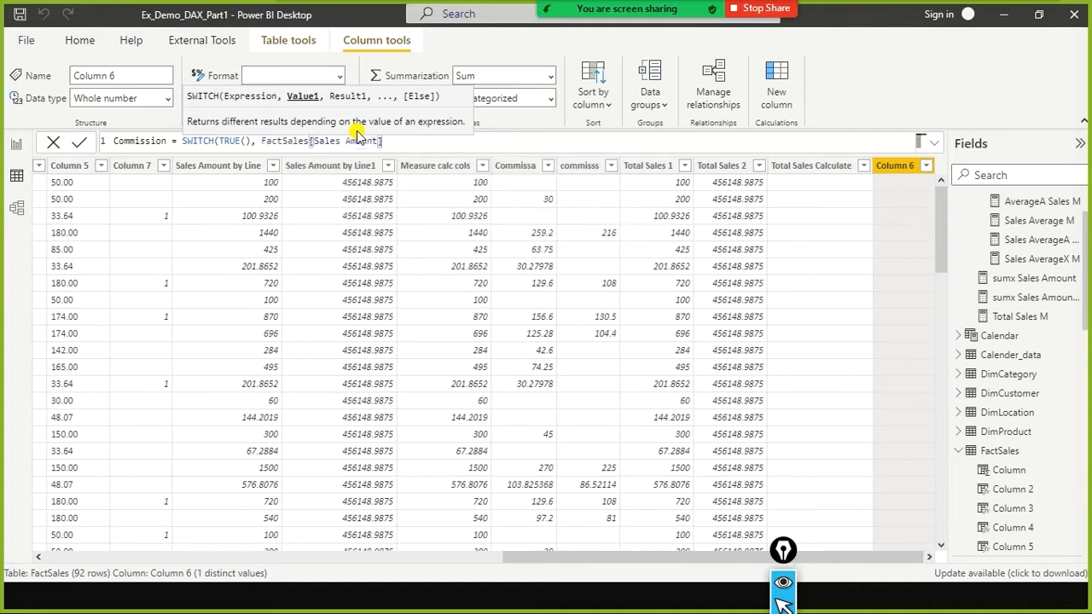
pyautogui.write('>= 200')
# Extend the first condition with && FactSales[Sales Amount] <= 500 and end the argument with a comma.
pyautogui.write(' &&')
pyautogui.write('sales amount')
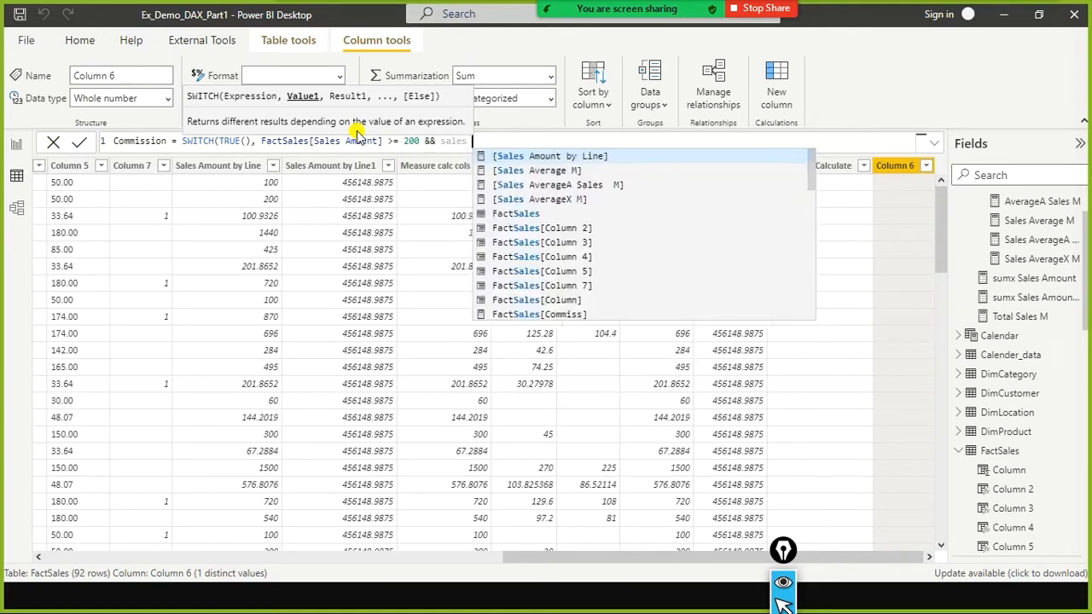
pyautogui.press('Down')
pyautogui.press('Down')
pyautogui.press('Down')
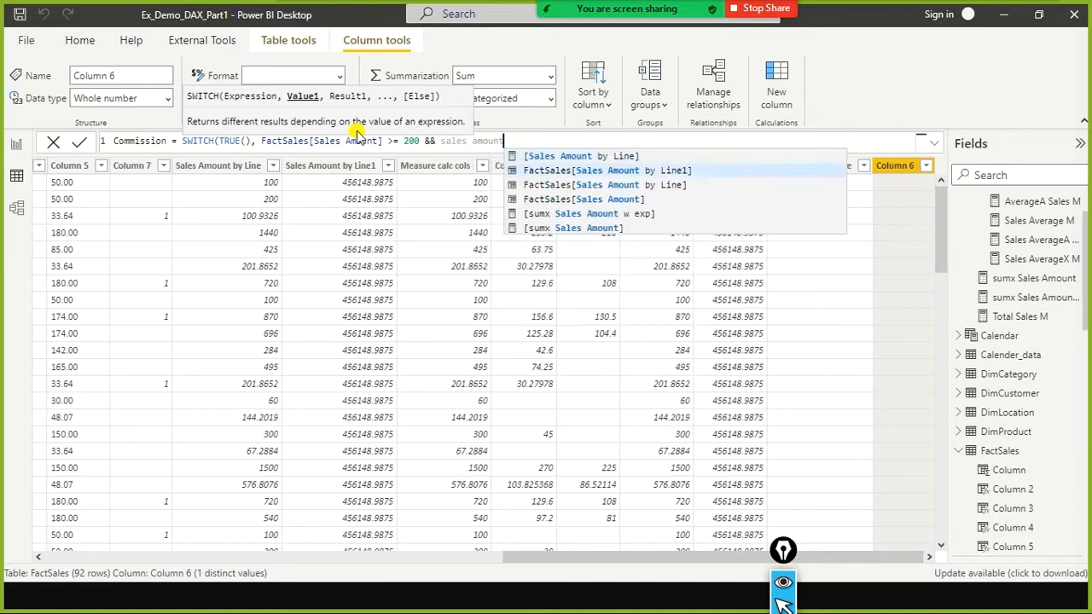
pyautogui.press('Tab')
pyautogui.write('<')
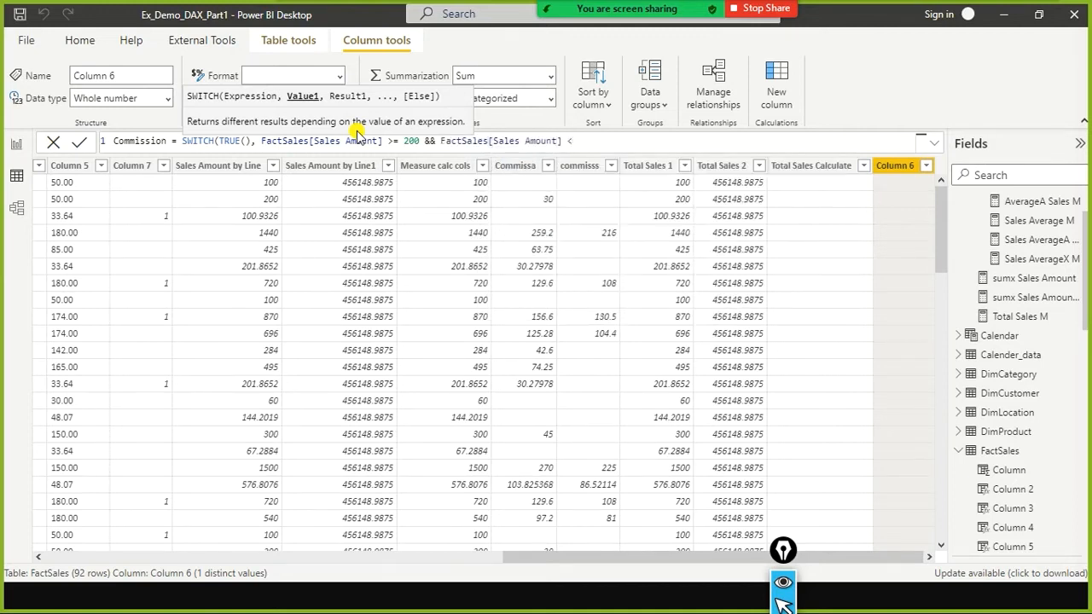
pyautogui.write('= 500,')
# Enter FactSales[Sales Amount] * 0.15 as the result for the 200 to 500 range.
pyautogui.write('sales')
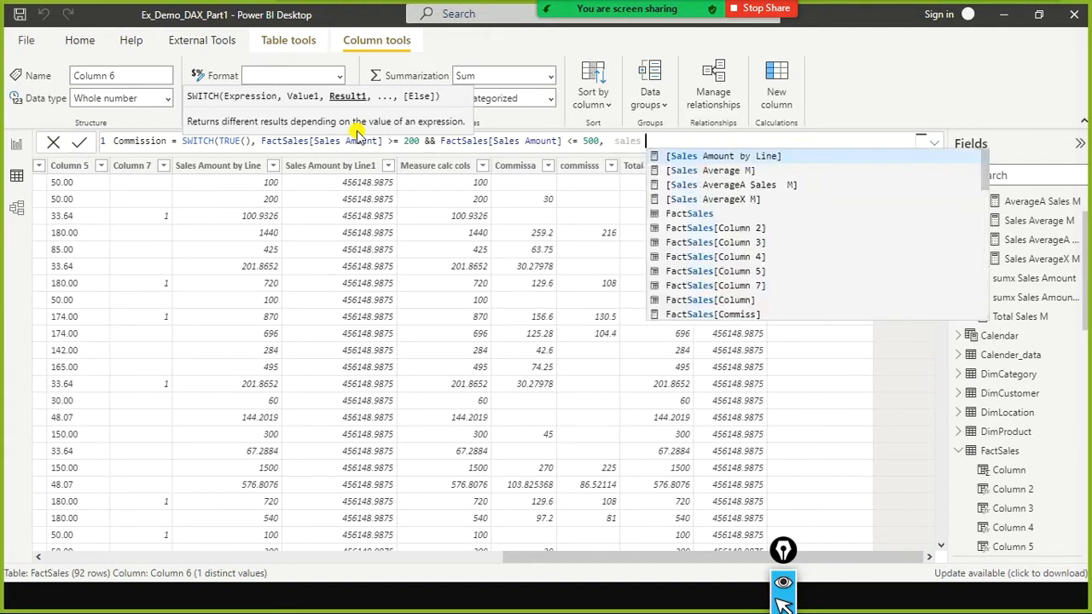
pyautogui.write(' amu')
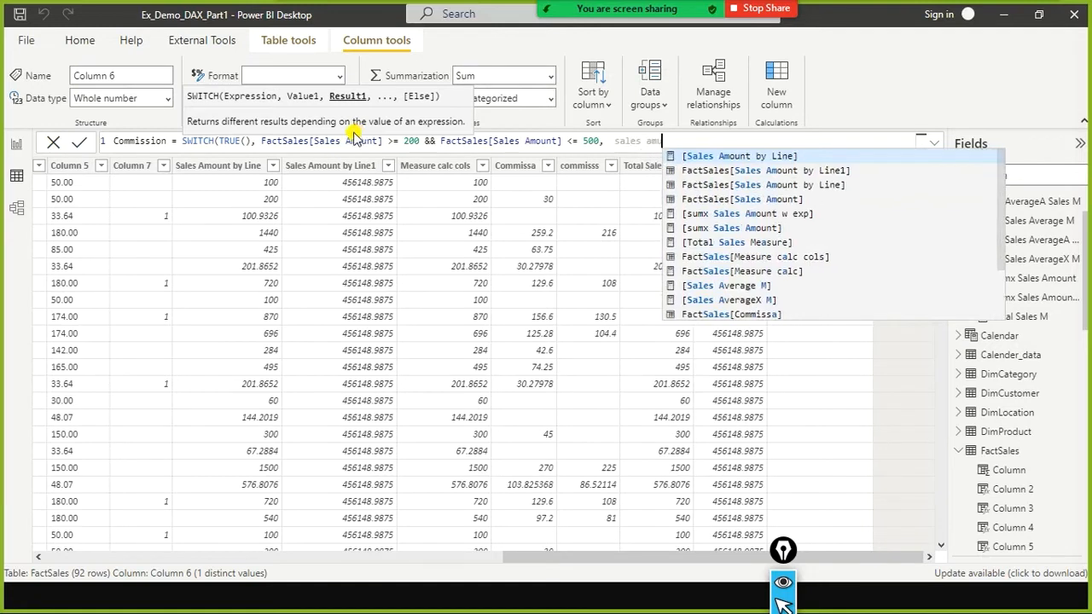
pyautogui.press('Down')
pyautogui.press('Down')
pyautogui.press('Down')
pyautogui.press('Tab')
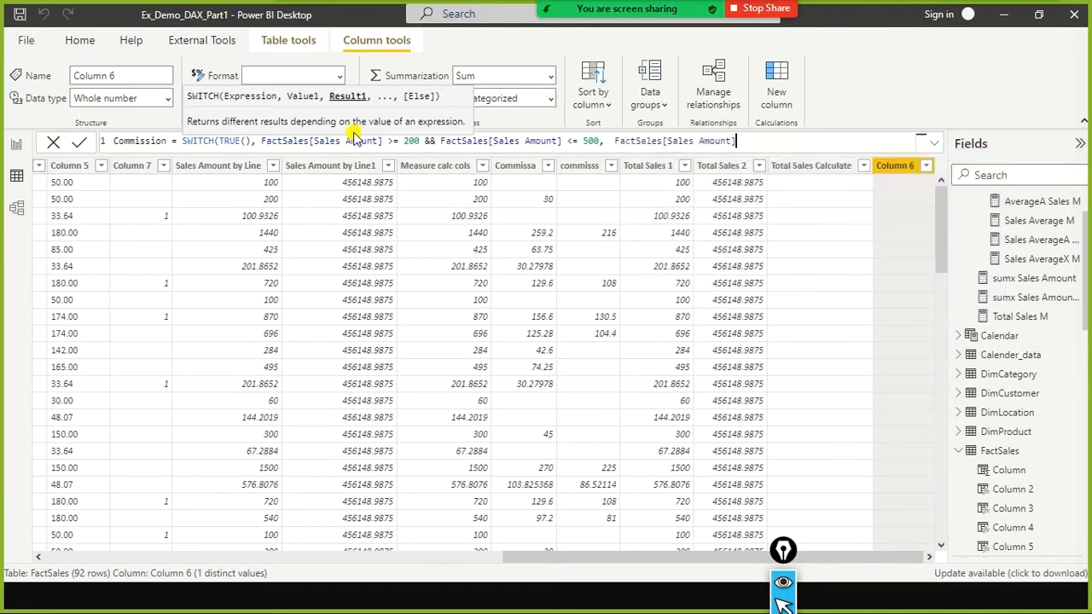
pyautogui.write('* 0.15,')
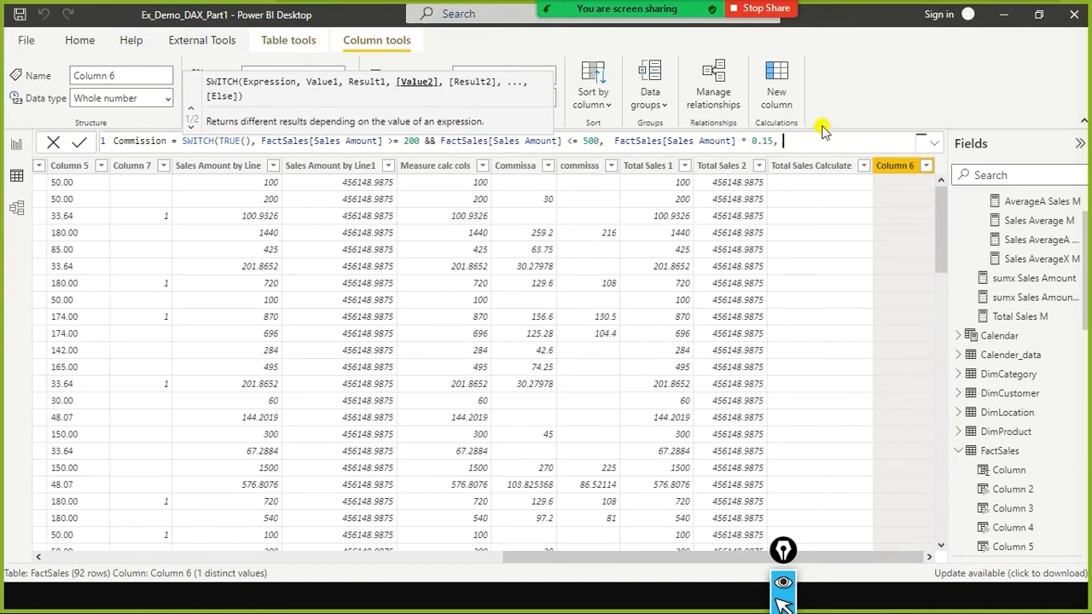
# Add the second SWITCH condition, FactSales[Sales Amount] > 500.
pyautogui.write('sales amount')
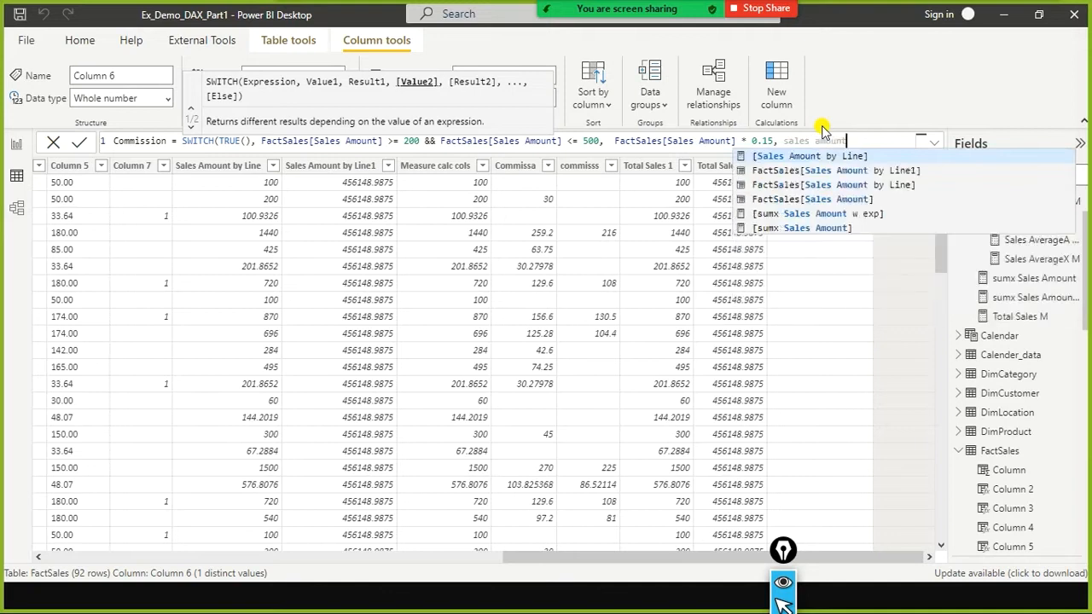
pyautogui.press('Down')
pyautogui.press('Down')
pyautogui.press('Down')
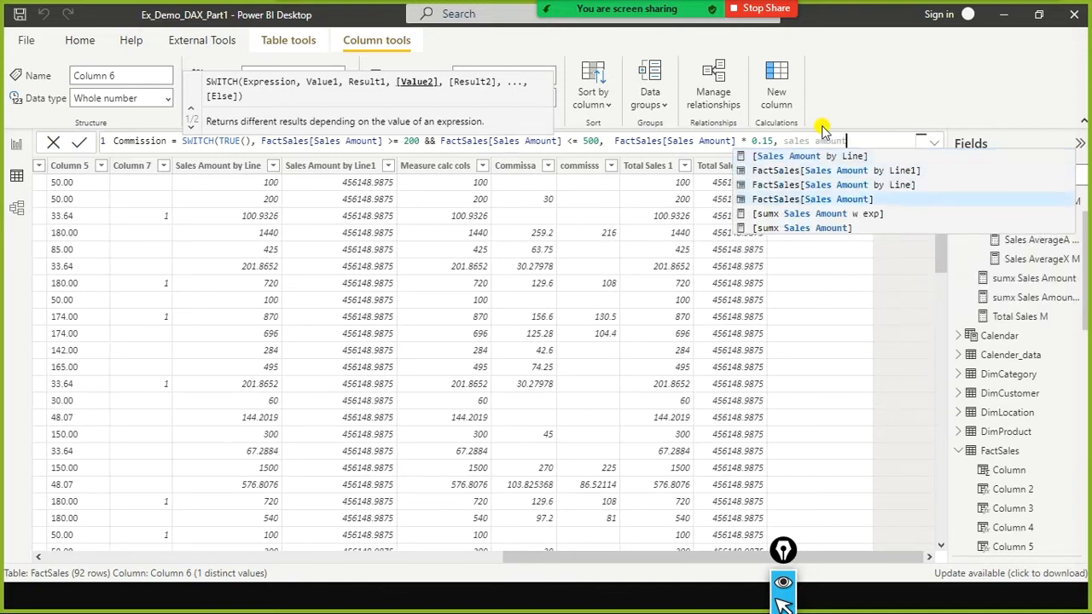
pyautogui.press('Tab')
pyautogui.write('> 500')
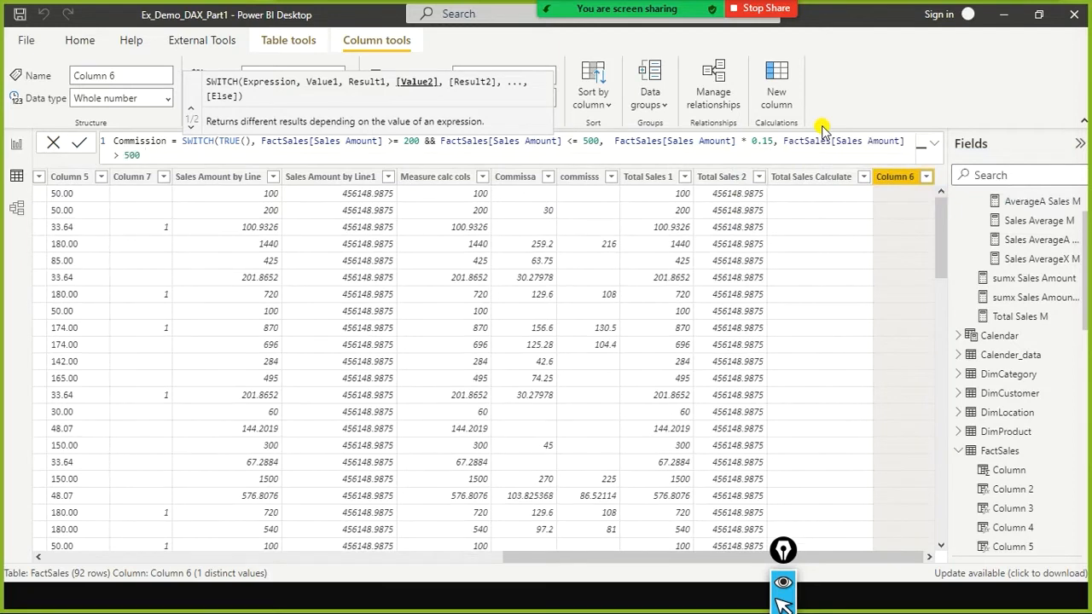
pyautogui.write(' , fact sales')
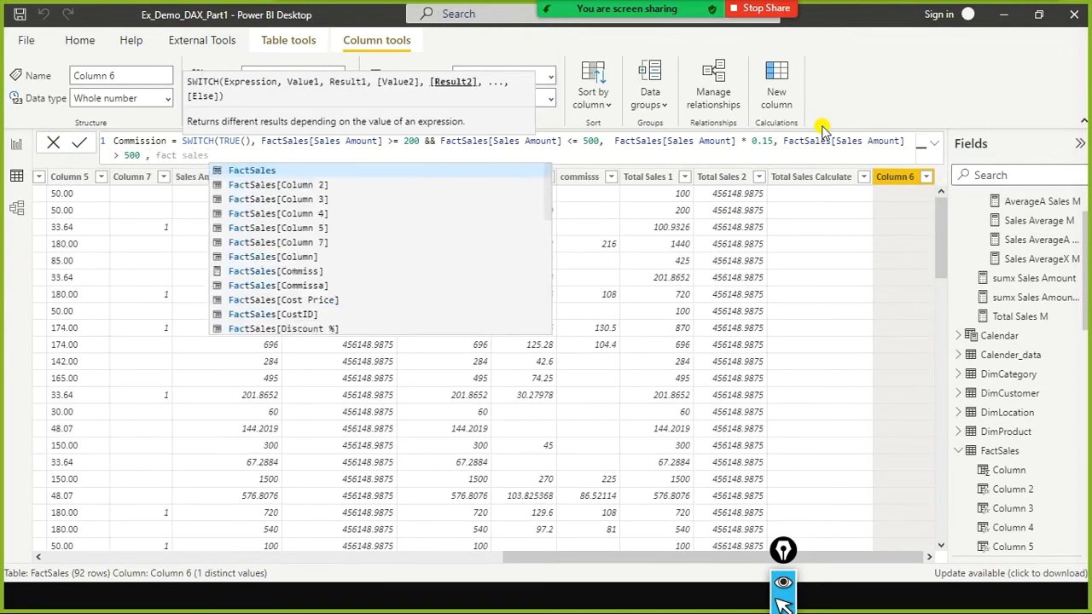
pyautogui.press('BackSpace')
pyautogui.press('BackSpace')
pyautogui.press('BackSpace')
pyautogui.press('BackSpace')
pyautogui.press('BackSpace')
pyautogui.press('BackSpace')
pyautogui.press('BackSpace')
pyautogui.press('BackSpace')
pyautogui.press('BackSpace')
pyautogui.press('BackSpace')
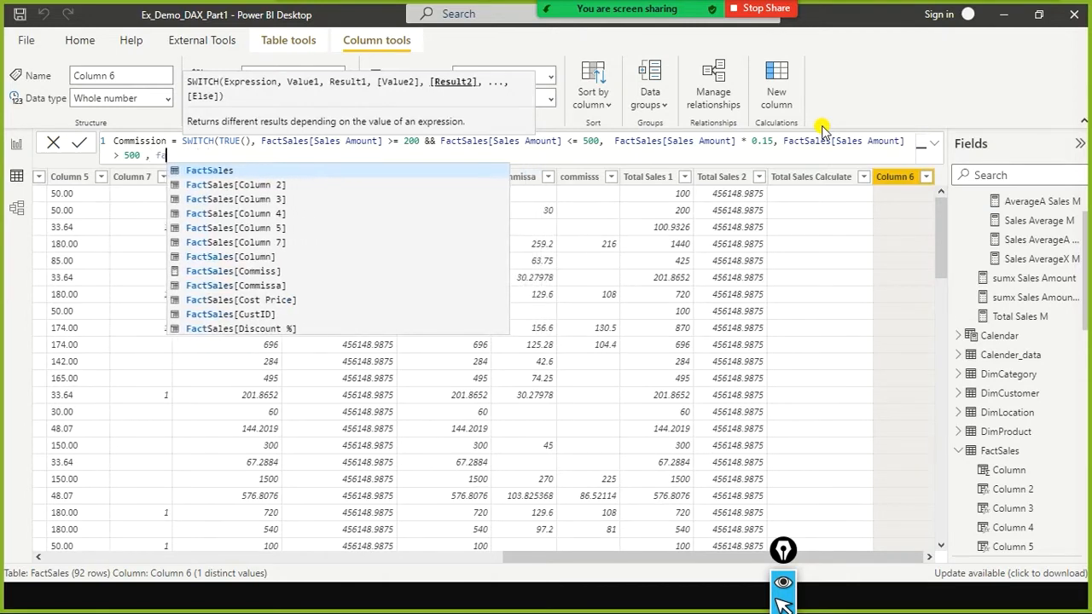
# Enter FactSales[Sales Amount] * 0.18 as the result for amounts above 500, close the SWITCH function and commit the Commission formula.
pyautogui.write('sales')
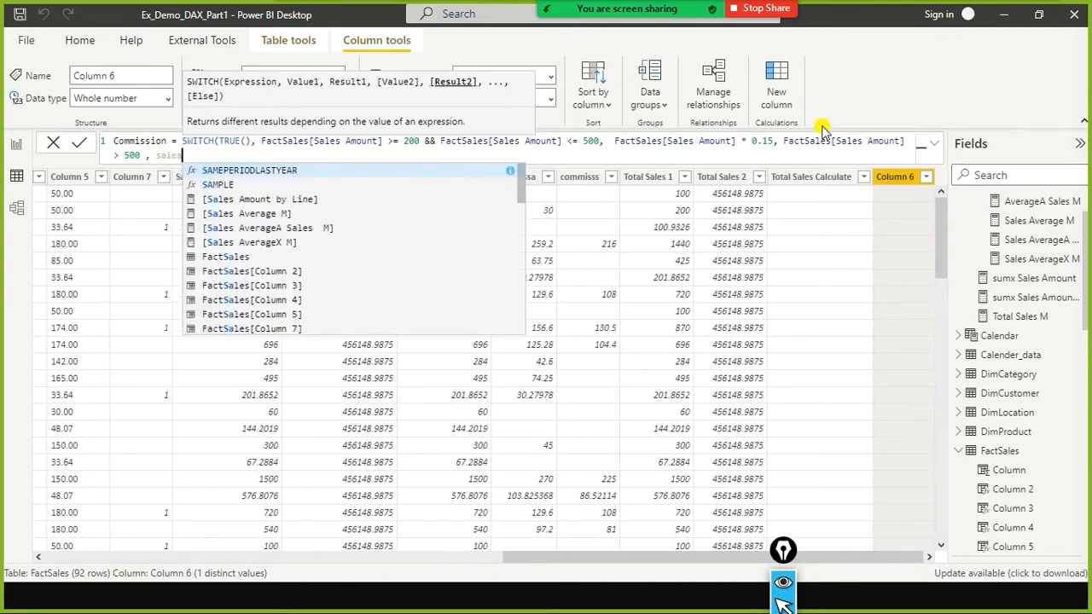
pyautogui.write(' amunt')
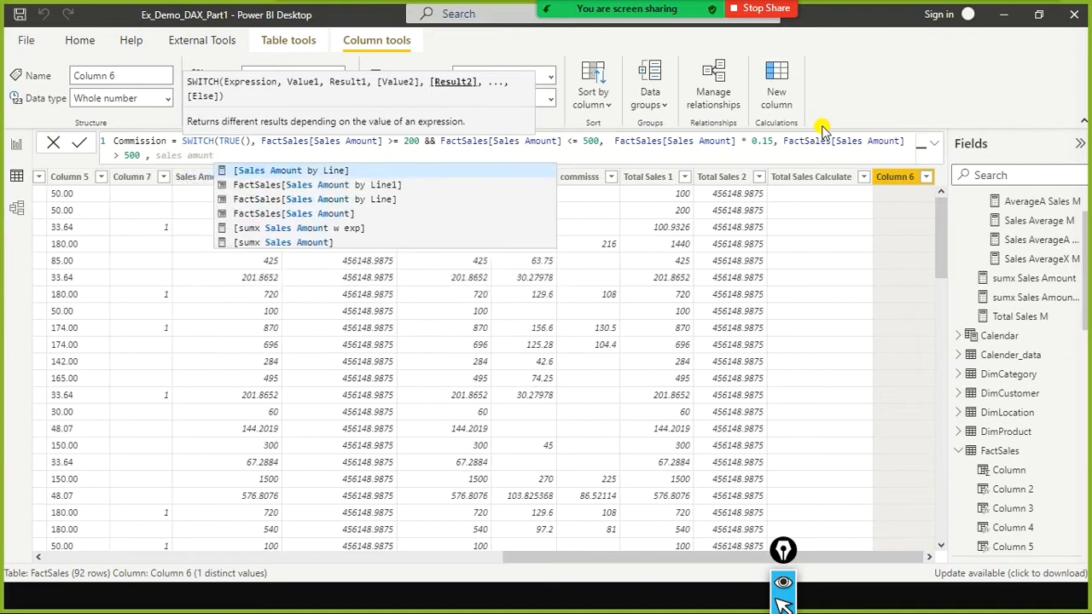
pyautogui.press('Tab')
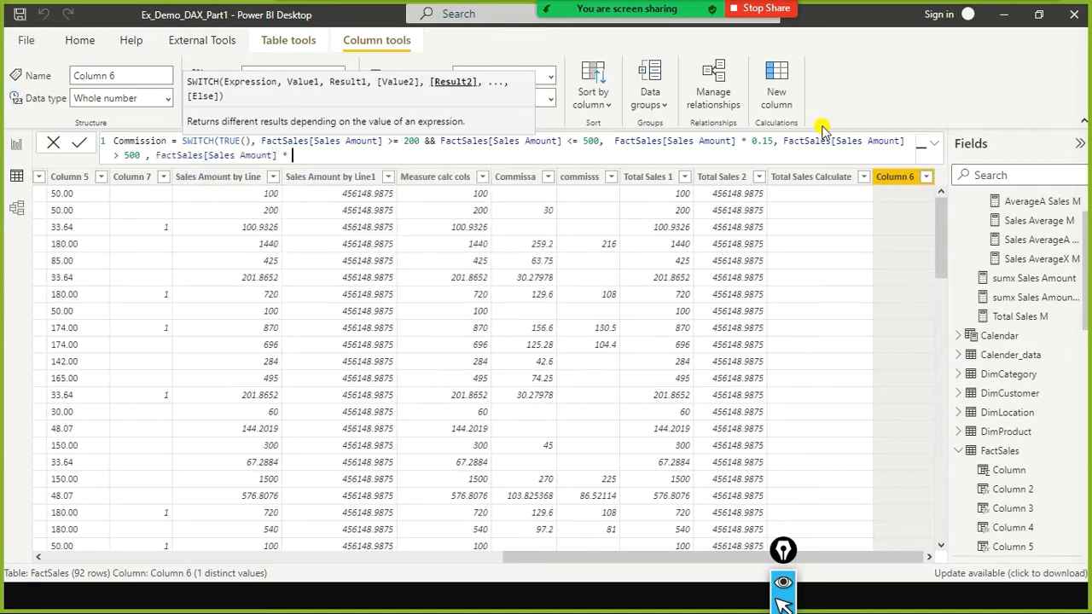
pyautogui.write('* 0.18)')
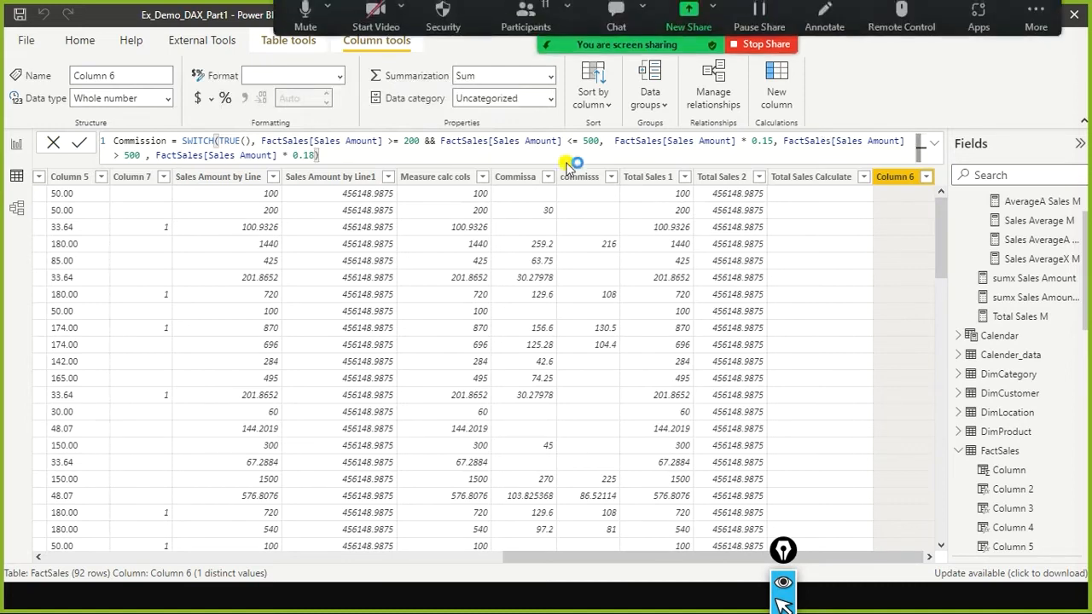
pyautogui.press('Return')
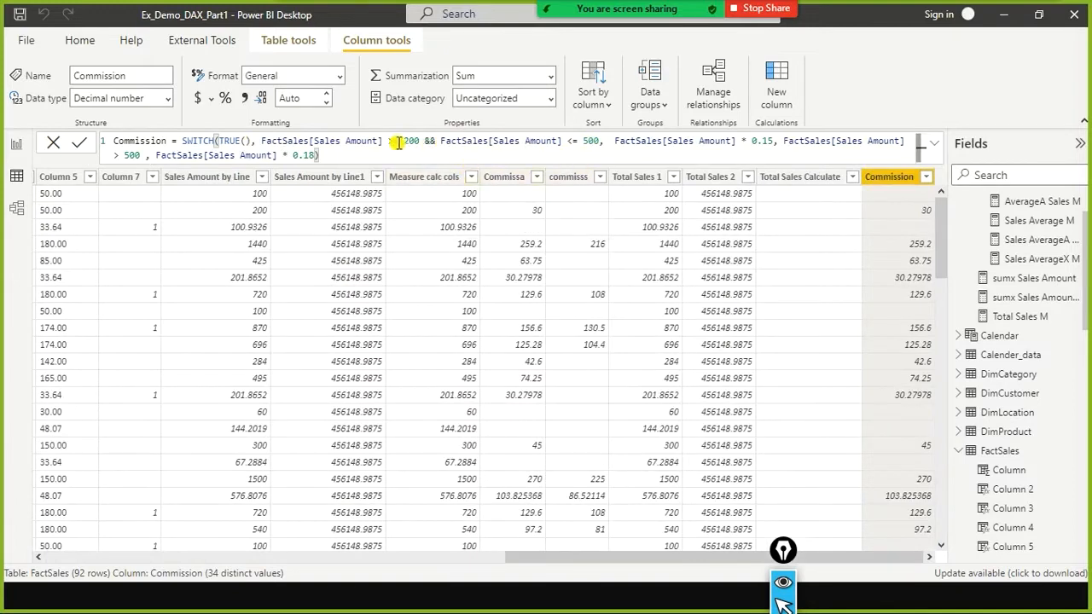
# Compare the Sales Amount values with the Commission column row by row to check the SWITCH formula.
pyautogui.click(566, 141)
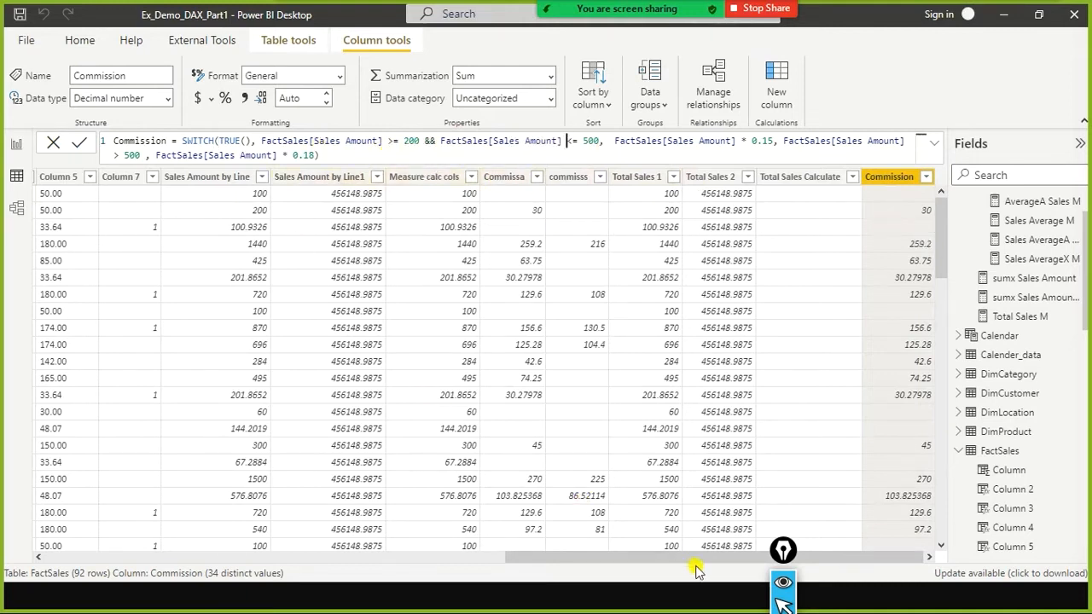
pyautogui.moveTo(688, 559); pyautogui.dragTo(205, 546)
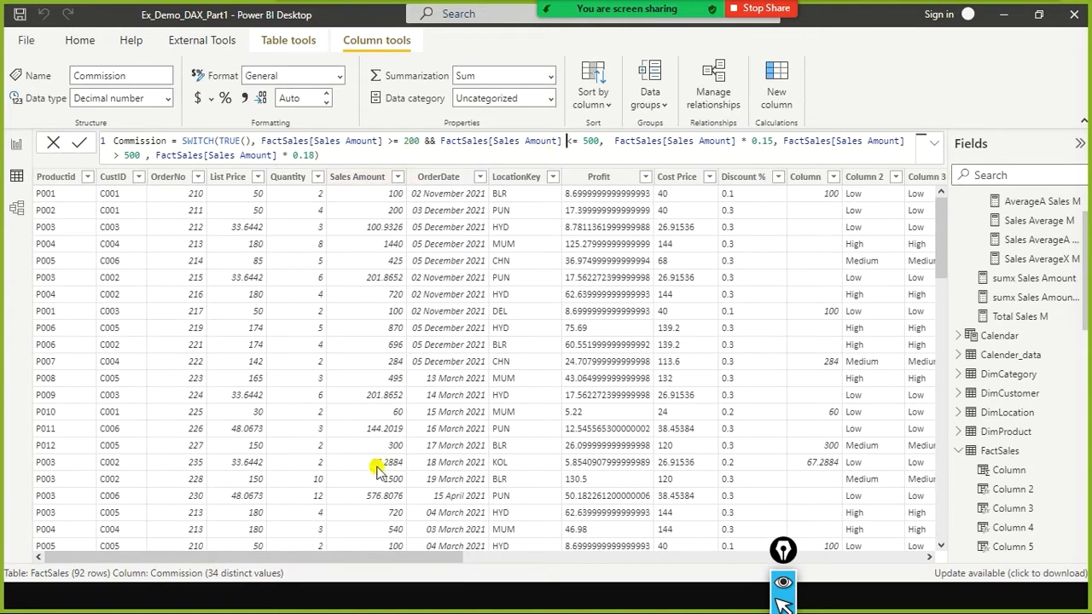
pyautogui.moveTo(375, 559); pyautogui.dragTo(844, 522)
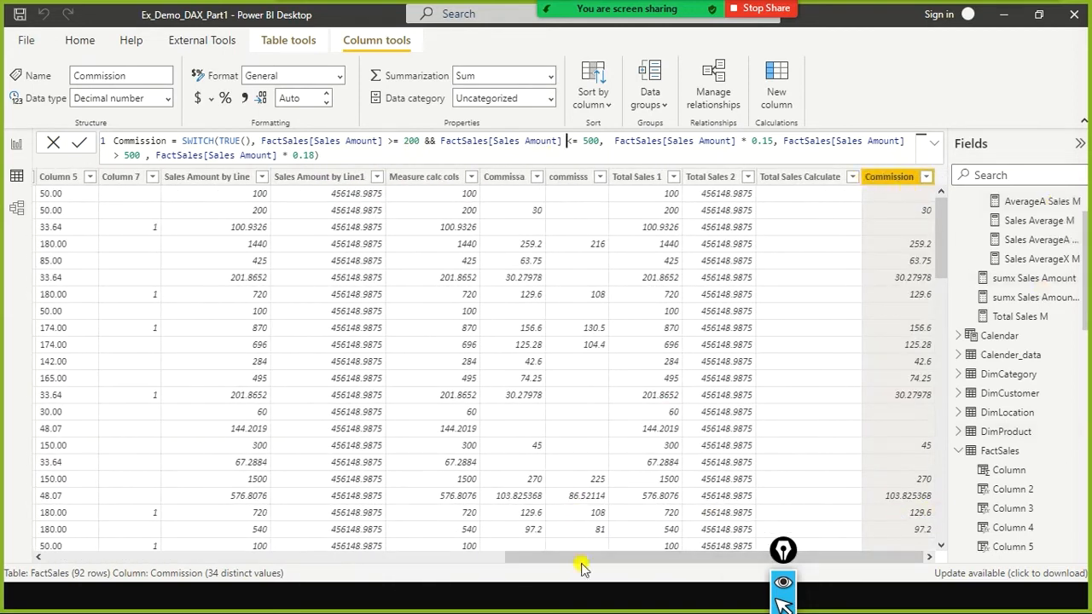
pyautogui.moveTo(580, 559); pyautogui.dragTo(7, 517)
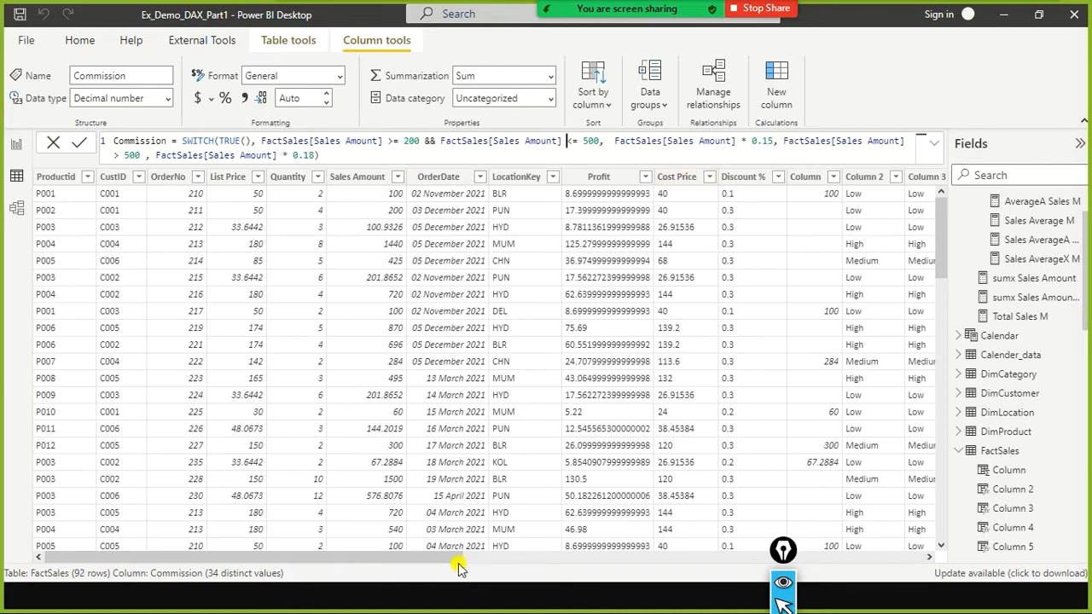
pyautogui.moveTo(459, 559); pyautogui.dragTo(986, 512)
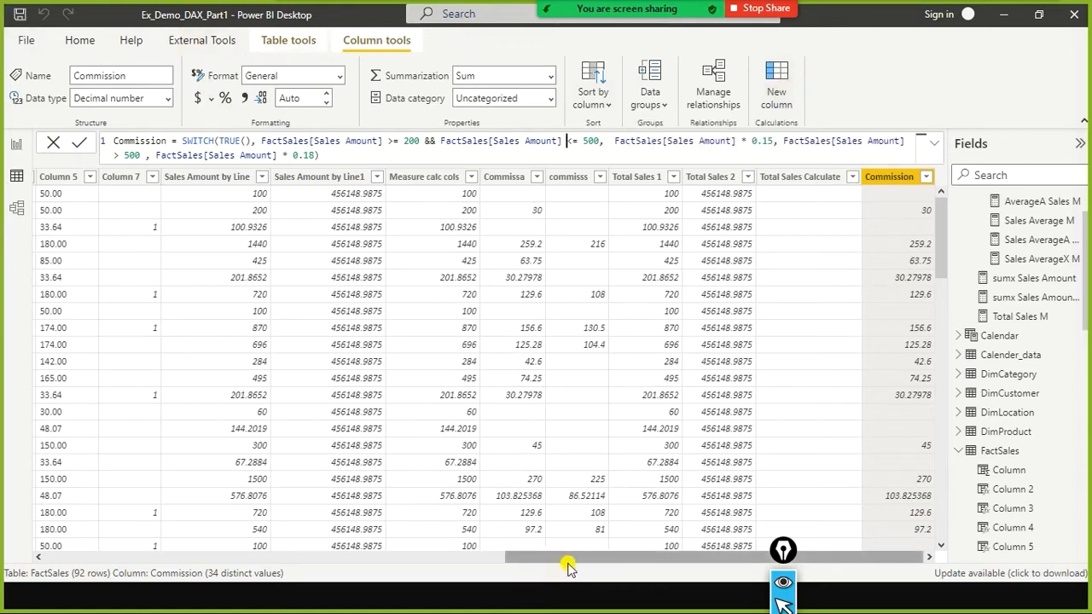
pyautogui.moveTo(569, 568); pyautogui.dragTo(100, 530)
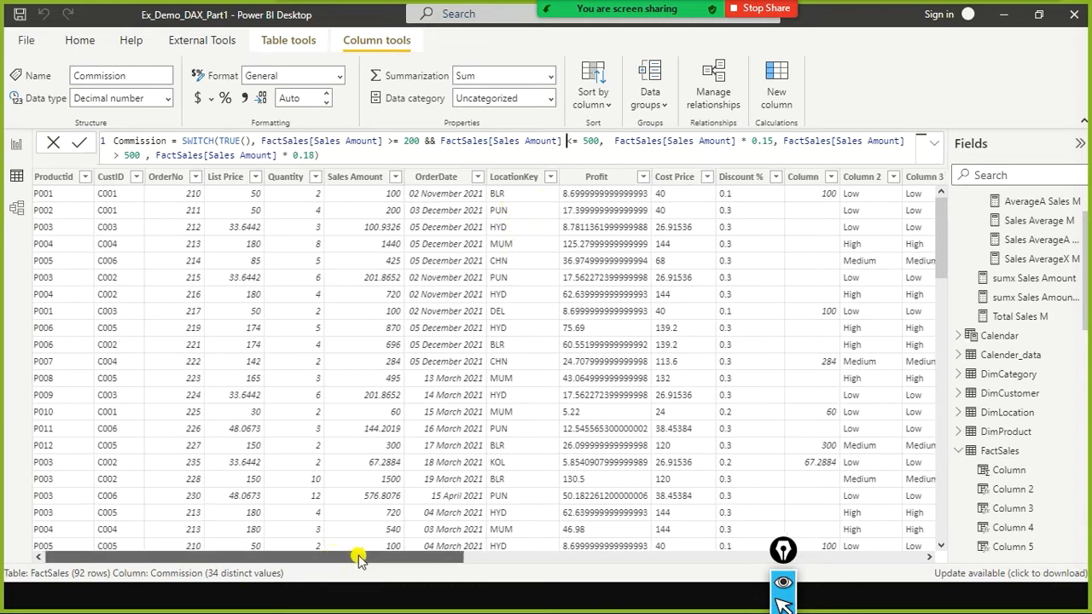
# Try to add a new calculated column to the FactSales table.
pyautogui.moveTo(336, 555); pyautogui.dragTo(802, 554)
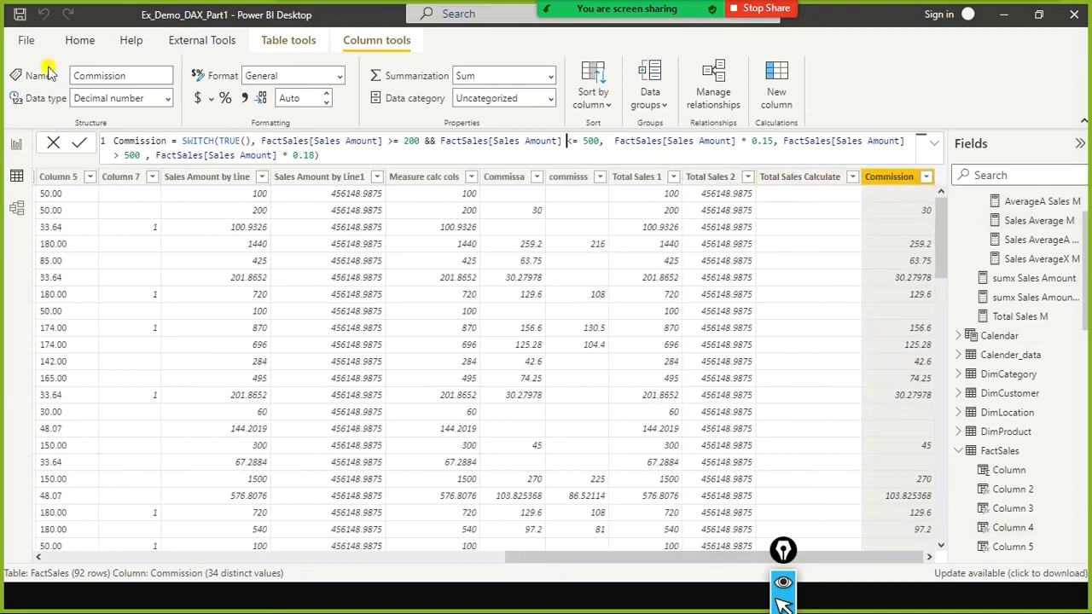
pyautogui.click(777, 83)
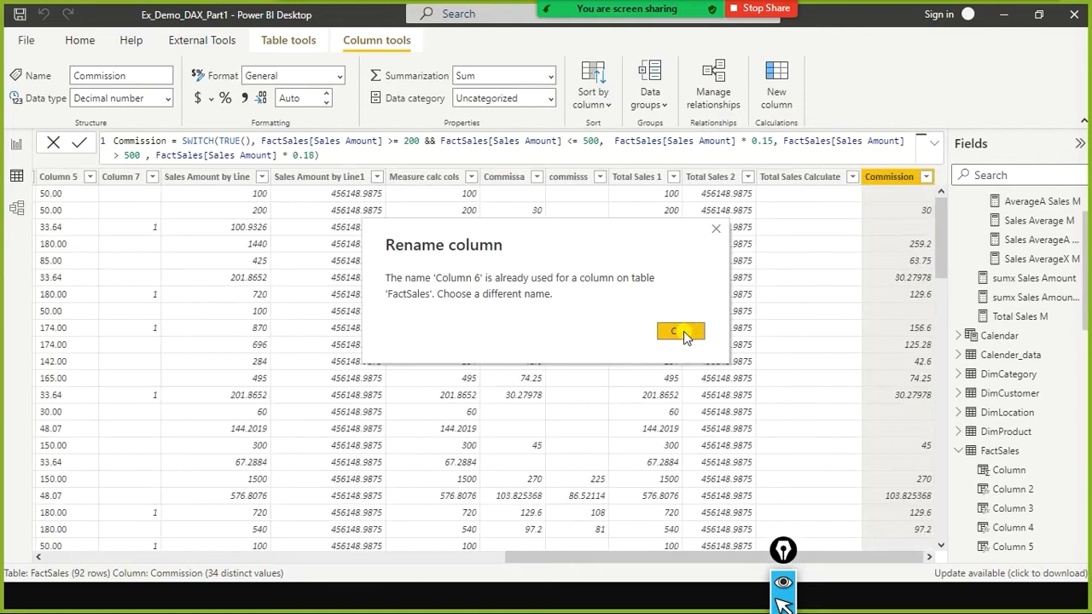
pyautogui.click(683, 331)
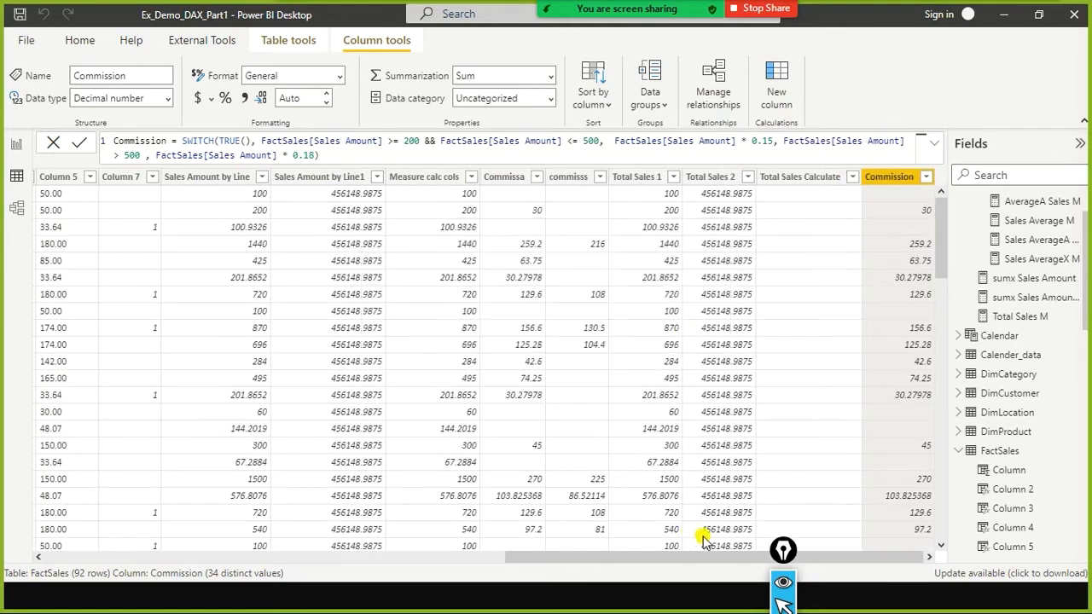
# Delete the Total Sales Calculate column from the FactSales table.
pyautogui.moveTo(604, 558); pyautogui.dragTo(634, 561)
pyautogui.click(786, 179)
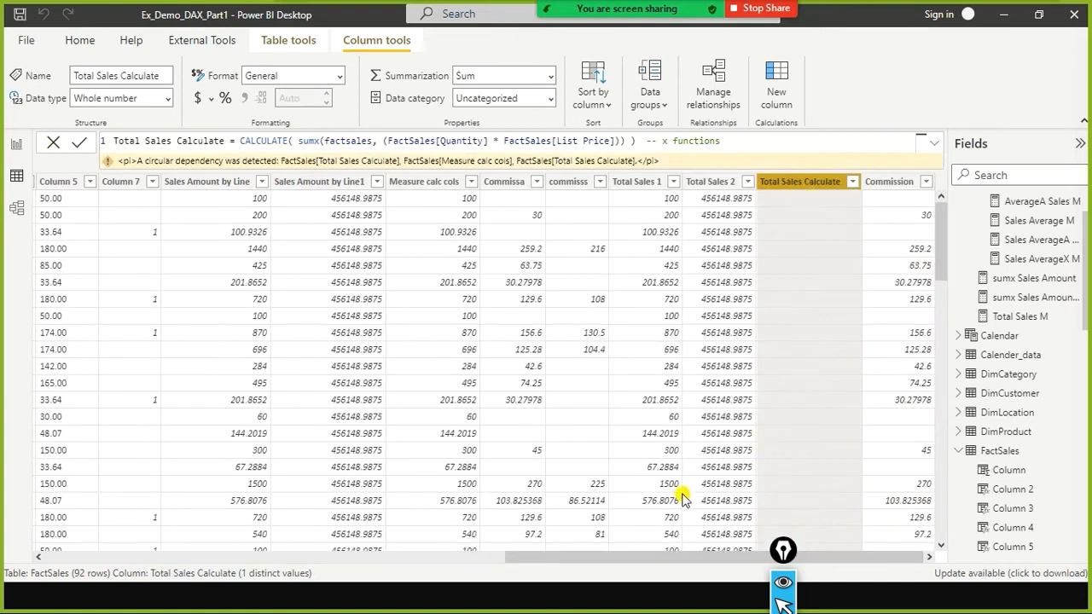
pyautogui.rightClick(815, 189)
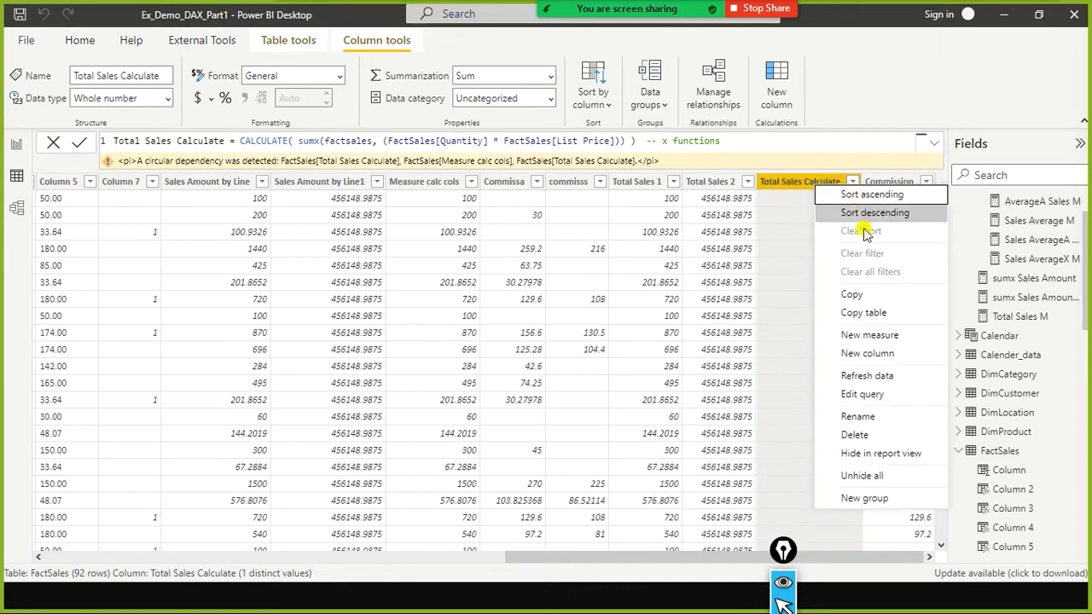
pyautogui.click(878, 437)
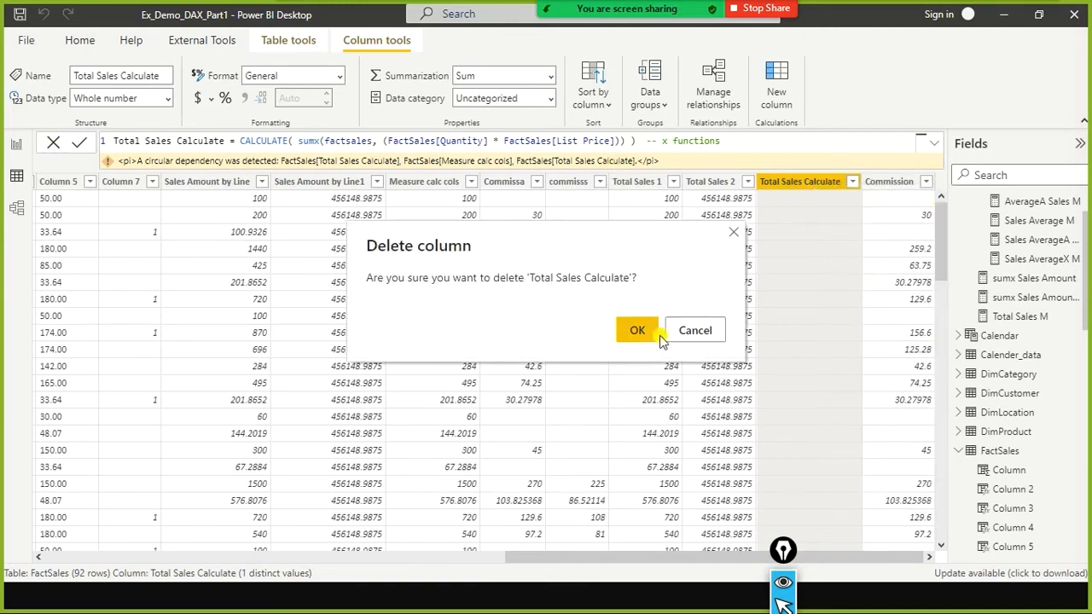
pyautogui.click(639, 330)
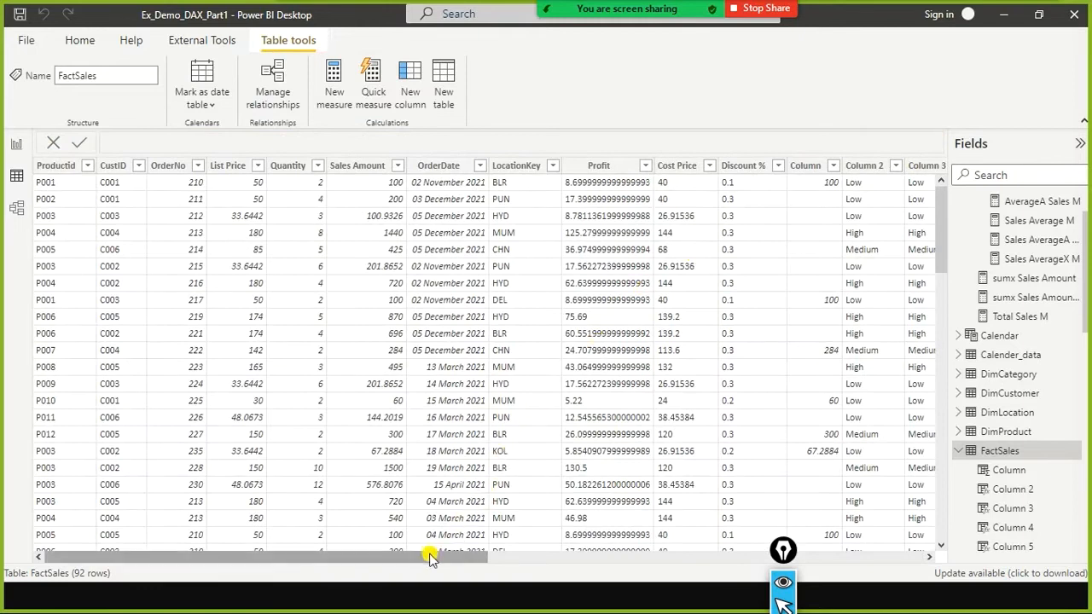
# Add a calculated column named City Name to FactSales and start its SWITCH formula with FactSales[LocationKey] as the expression.
pyautogui.moveTo(430, 556); pyautogui.dragTo(885, 556)
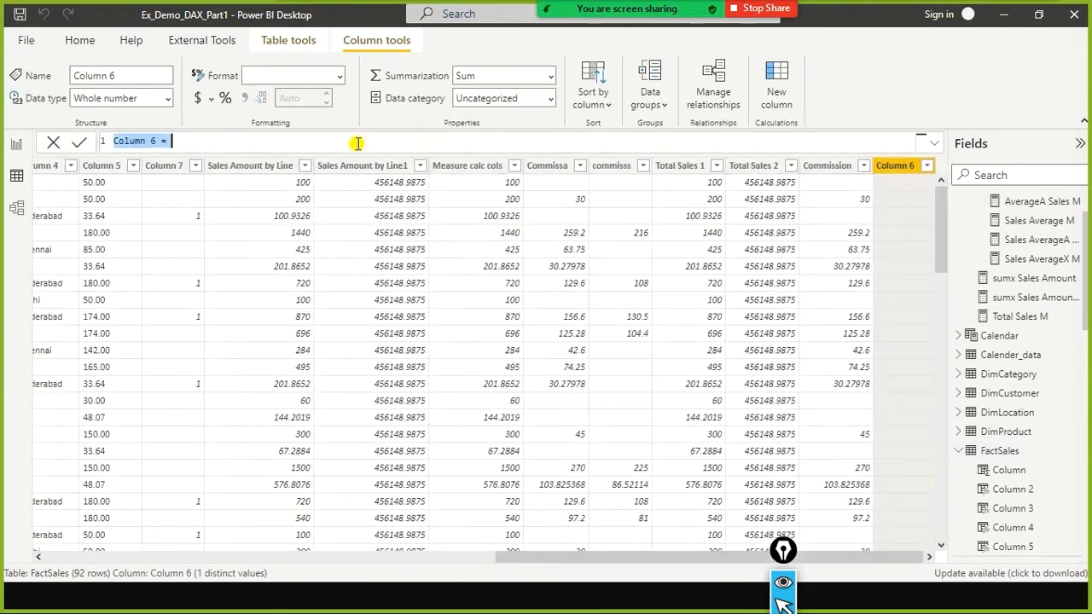
pyautogui.write('City Name')
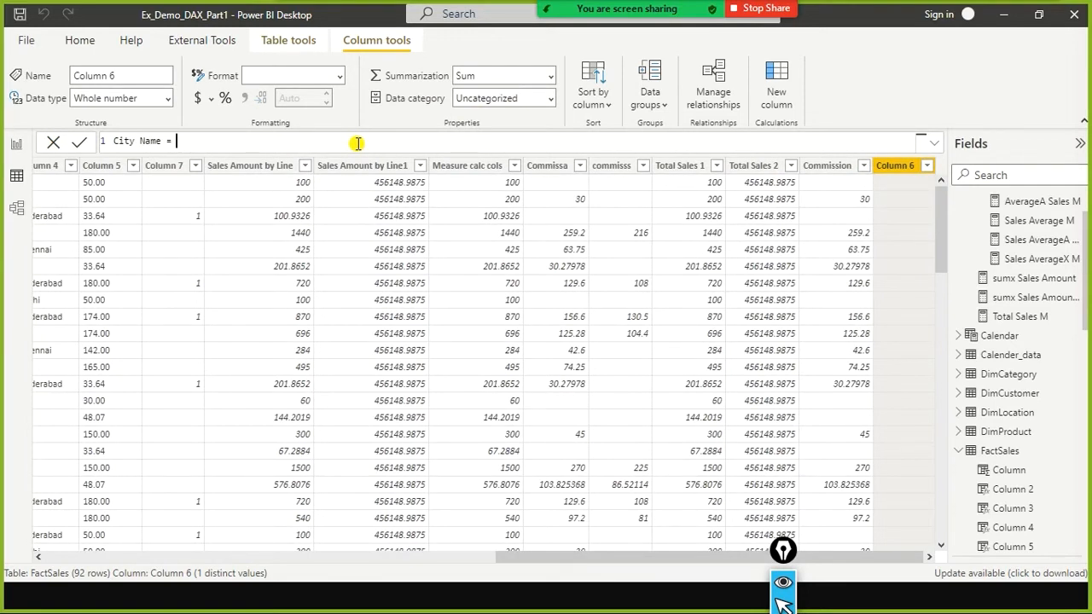
pyautogui.write(' = switch')
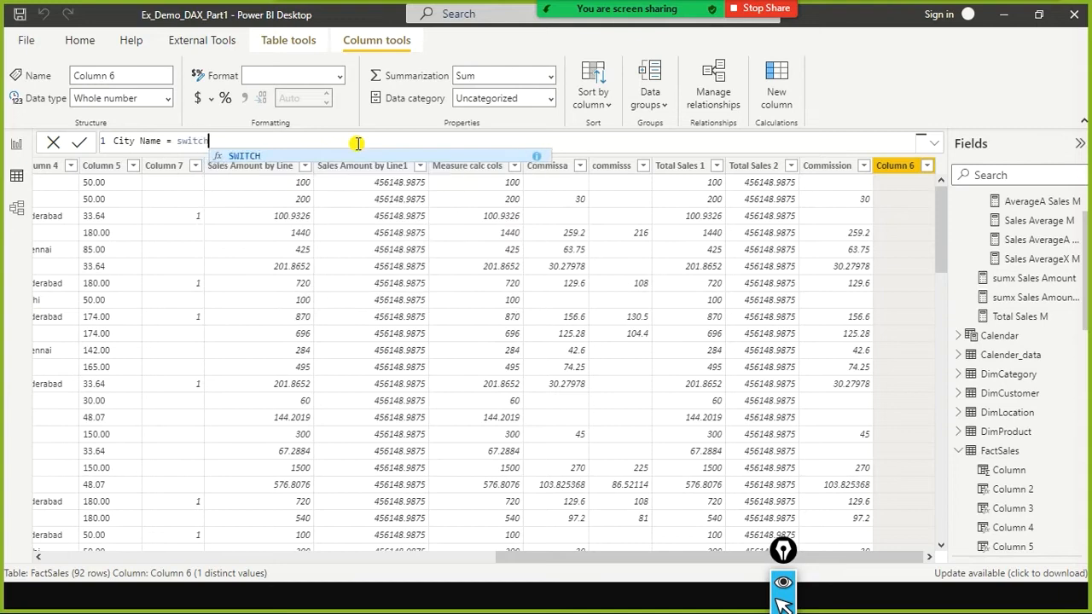
pyautogui.press('Tab')
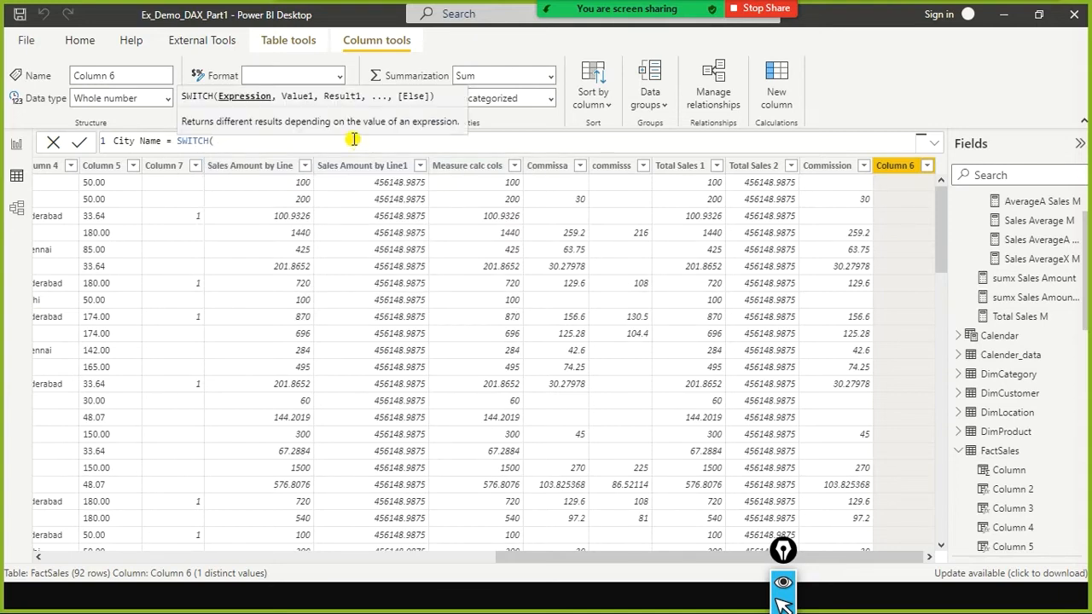
pyautogui.write('fact')
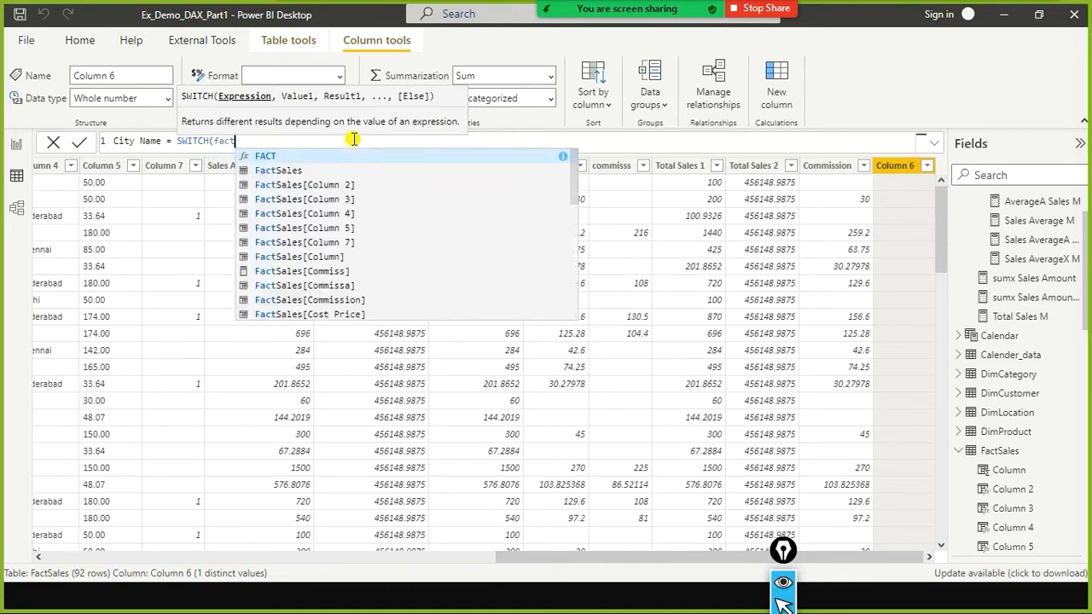
pyautogui.write('sales')
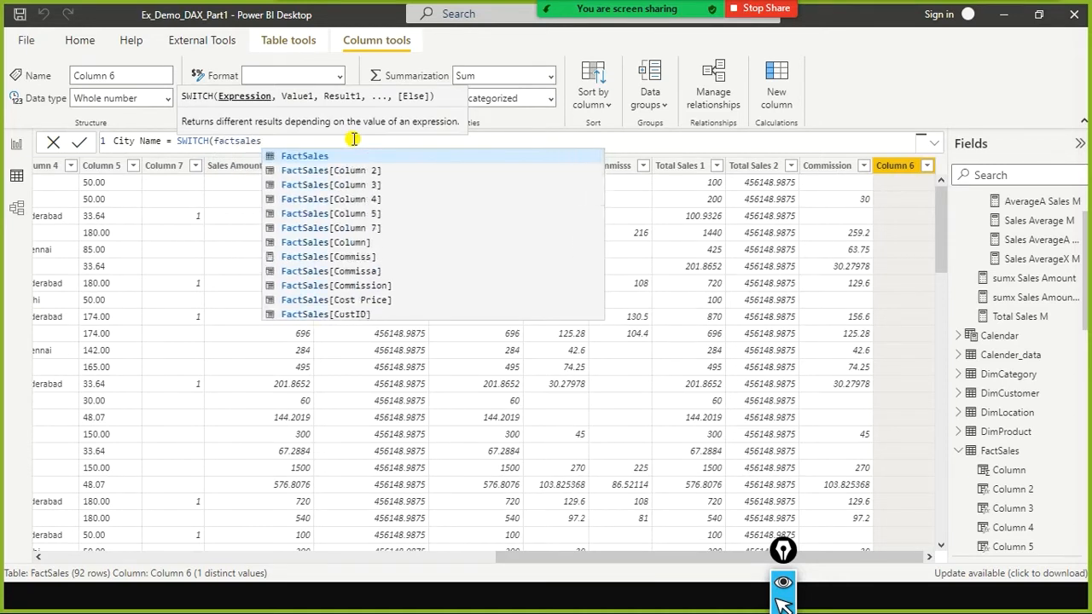
pyautogui.write('[loc')
pyautogui.press('Tab')
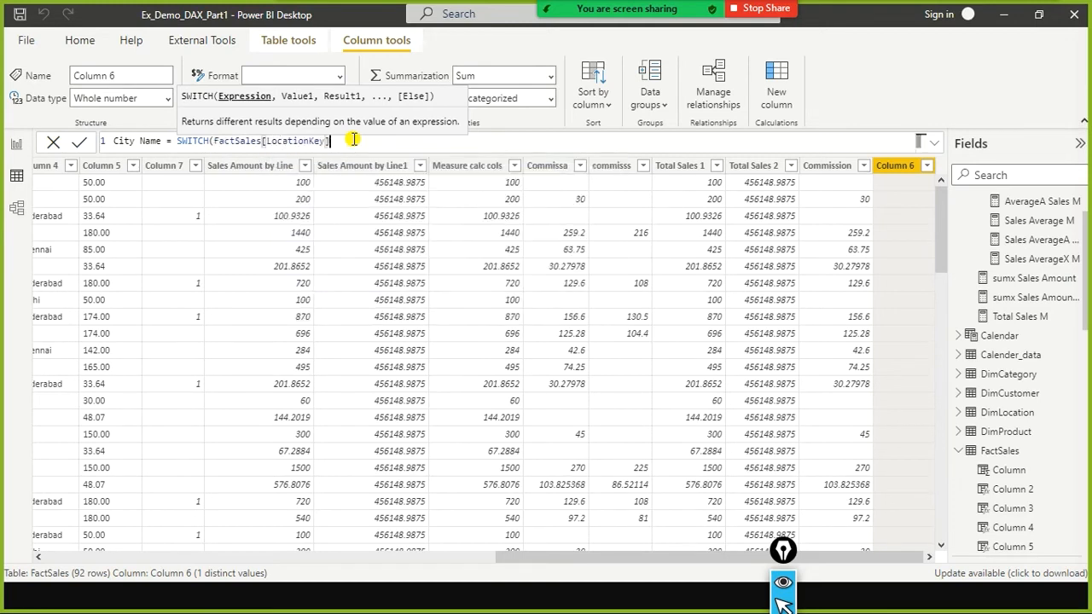
# Enter "HYD" as the first SWITCH value with "Hyderabad" as its result.
pyautogui.write(', "1"')
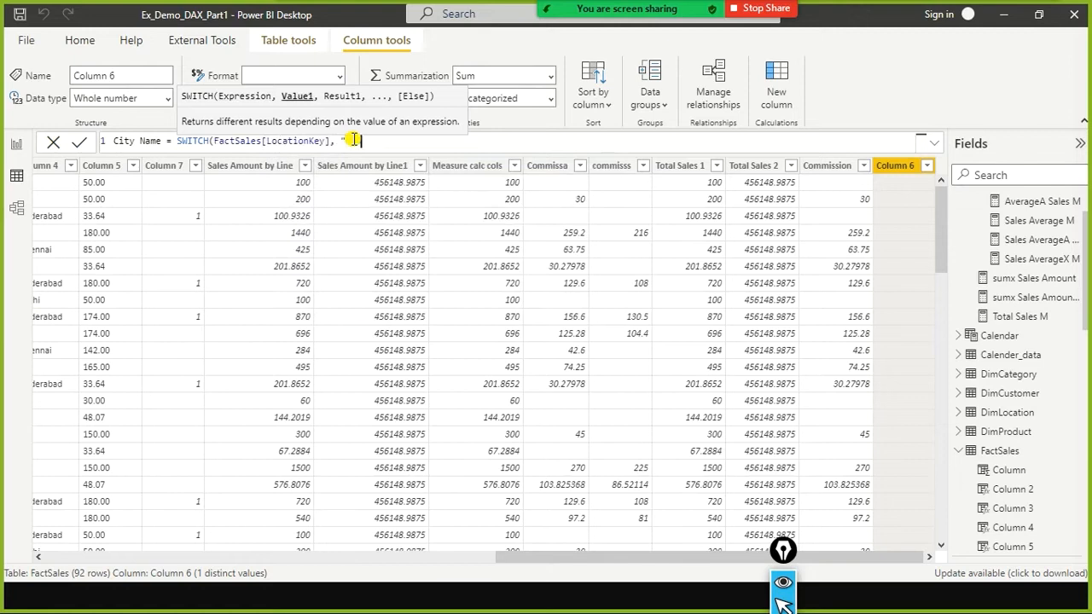
pyautogui.write(',')
pyautogui.press('BackSpace')
pyautogui.press('BackSpace')
pyautogui.press('BackSpace')
pyautogui.write('", "Hy')
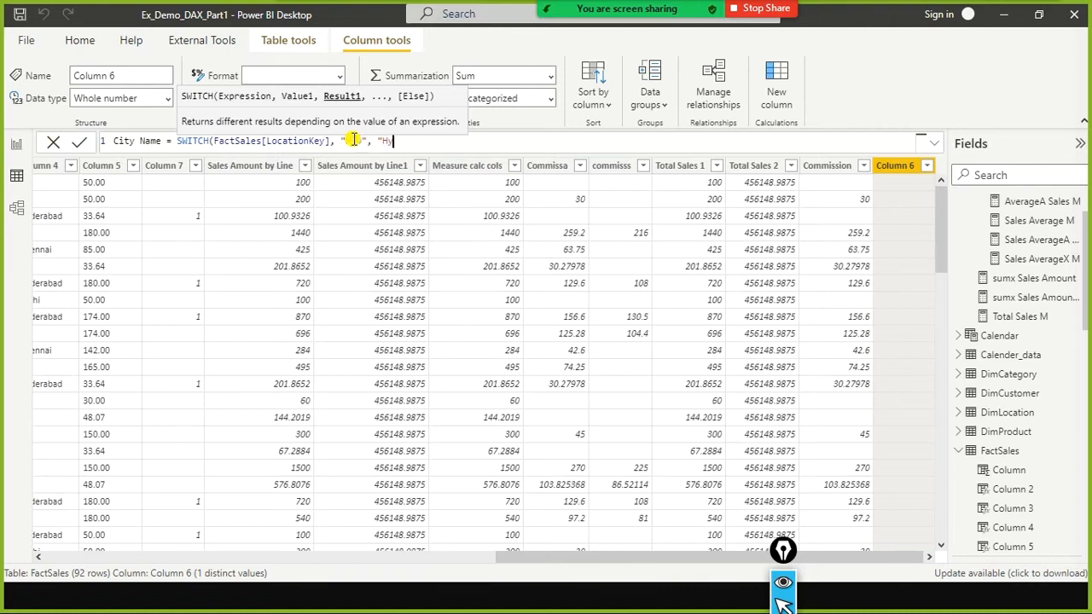
pyautogui.write('derabad",')
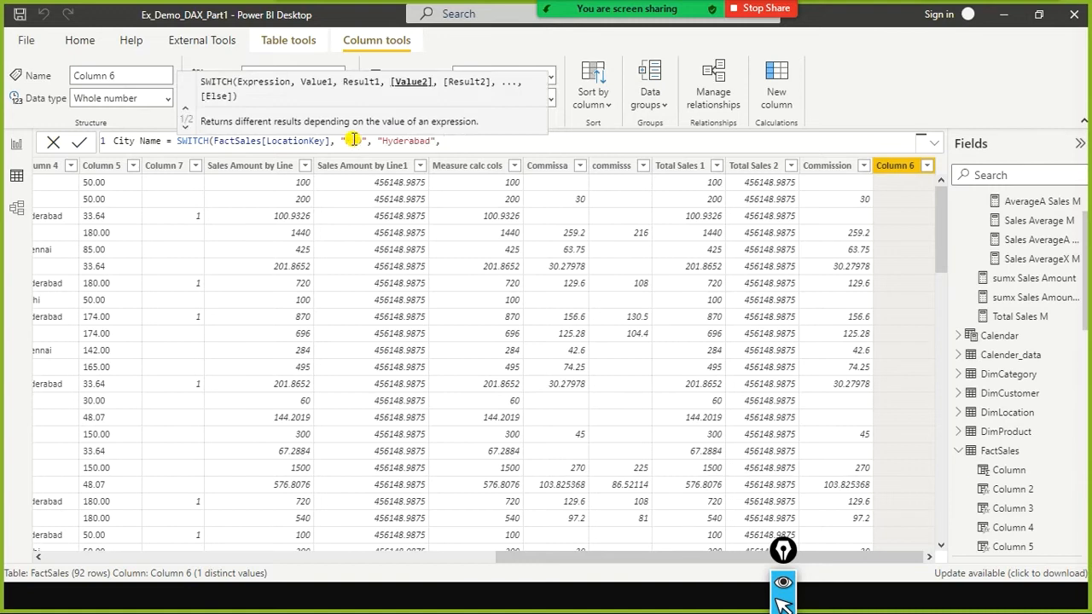
# Add the SWITCH value and result pairs "DEL", "Delhi", "CHN", "Chennai" and "BLR", "Bangalore".
pyautogui.write('"DEL", ')
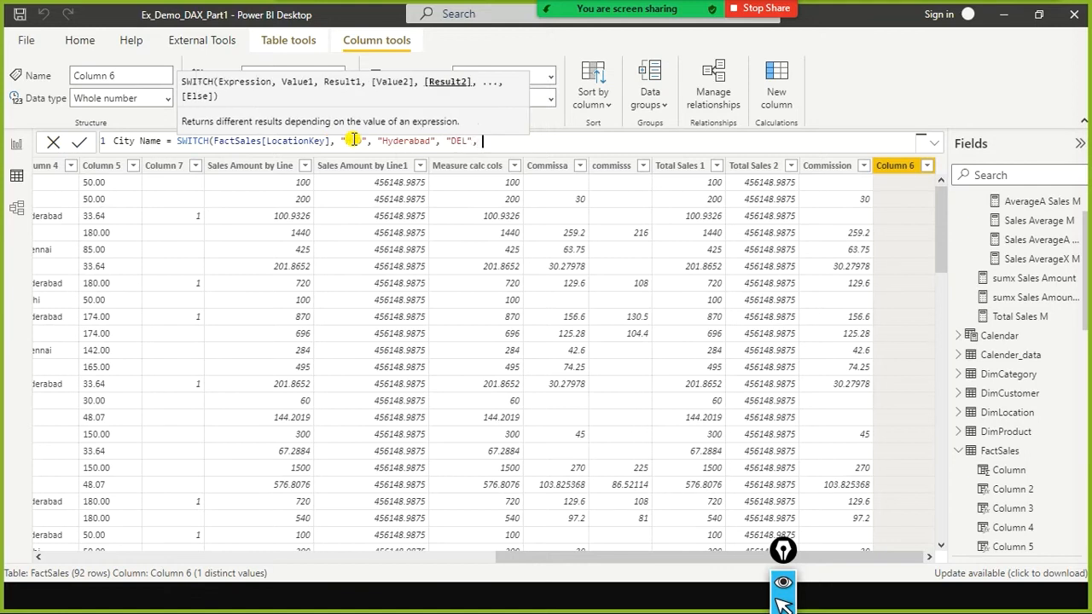
pyautogui.write('"Delhi", "CHN')
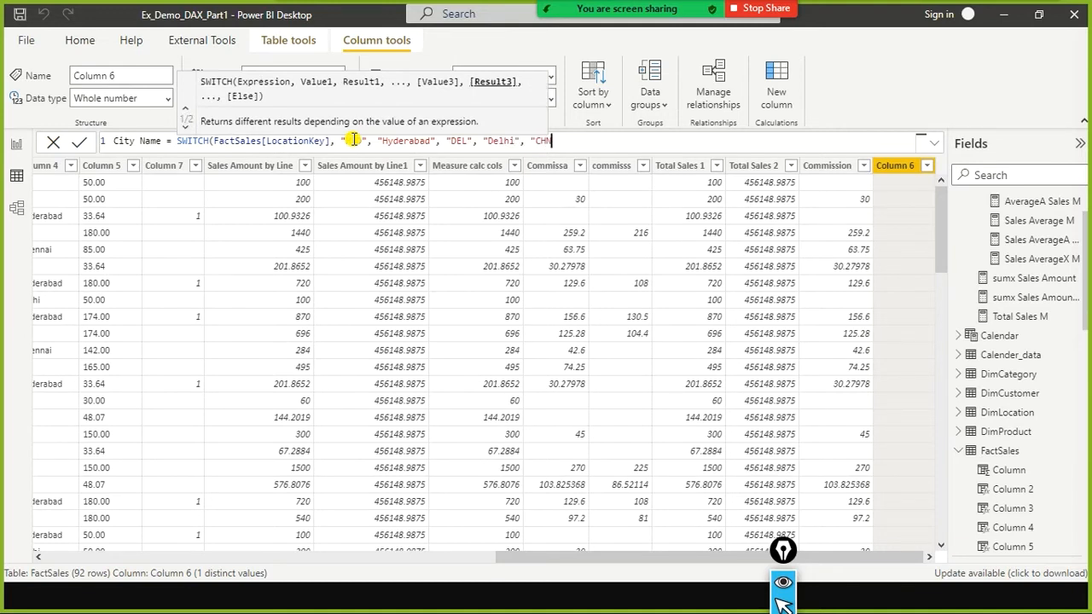
pyautogui.write('", "')
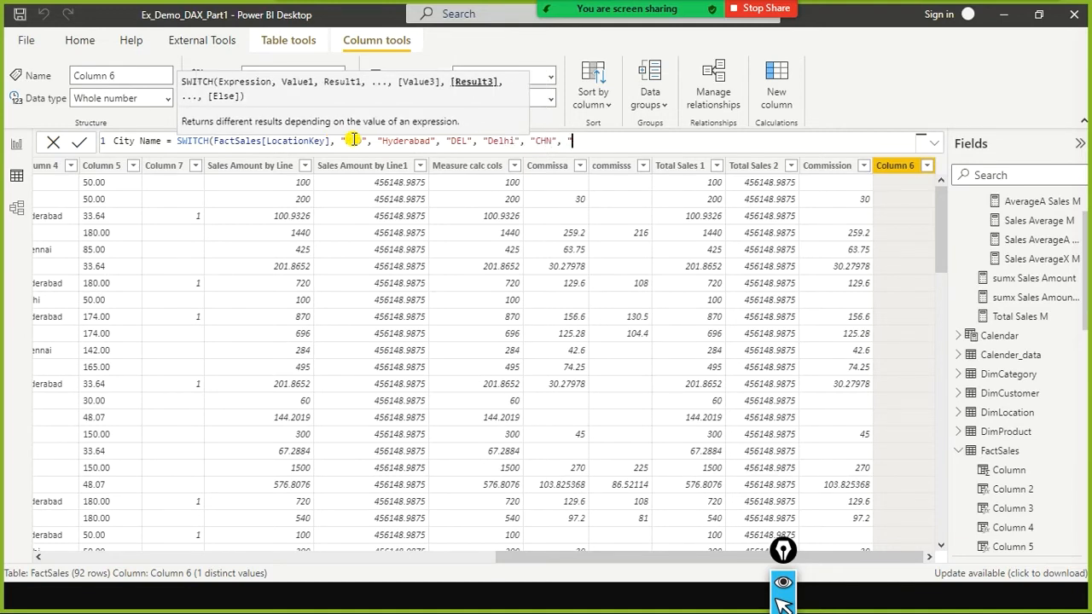
pyautogui.write('Chennai" "BLR')
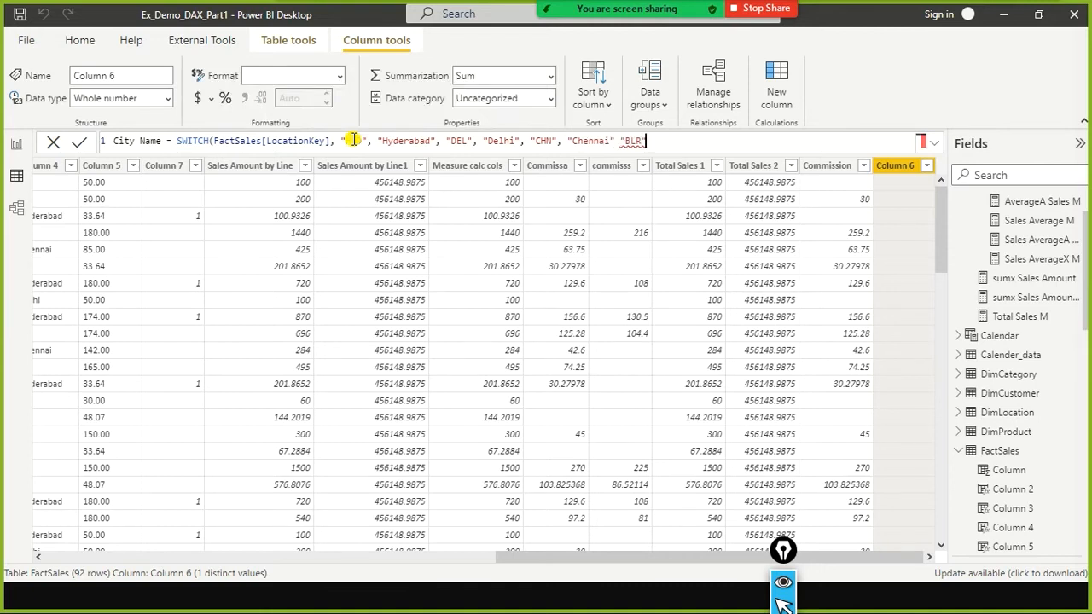
pyautogui.write('", "')
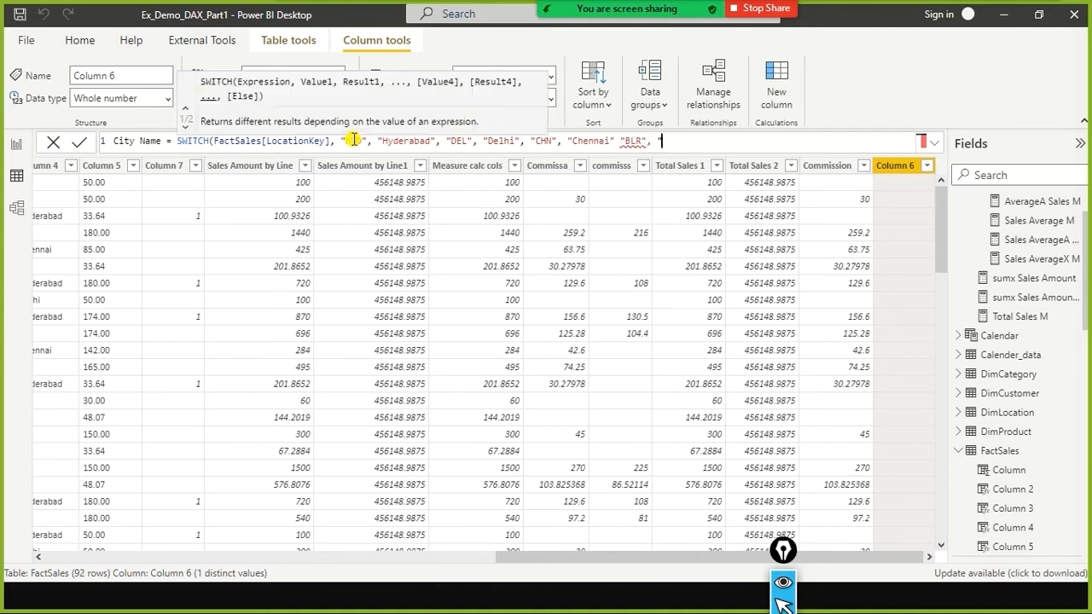
pyautogui.write('angalore')
# Insert the missing comma between "Chennai" and "BLR", close the SWITCH function and commit the City Name formula.
pyautogui.press('Left')
pyautogui.press('Left')
pyautogui.press('Left')
pyautogui.press('Left')
pyautogui.press('Left')
pyautogui.press('Left')
pyautogui.write('BLR"')
pyautogui.press('Left')
pyautogui.press('Left')
pyautogui.press('Left')
pyautogui.press('Left')
pyautogui.press('Left')
pyautogui.press('Left')
pyautogui.press('Left')
pyautogui.press('Left')
pyautogui.press('Left')
pyautogui.press('Left')
pyautogui.press('Left')
pyautogui.press('Left')
pyautogui.press('Left')
pyautogui.press('Left')
pyautogui.press('Left')
pyautogui.press('Left')
pyautogui.press('Left')
pyautogui.press('Left')
pyautogui.press('Left')
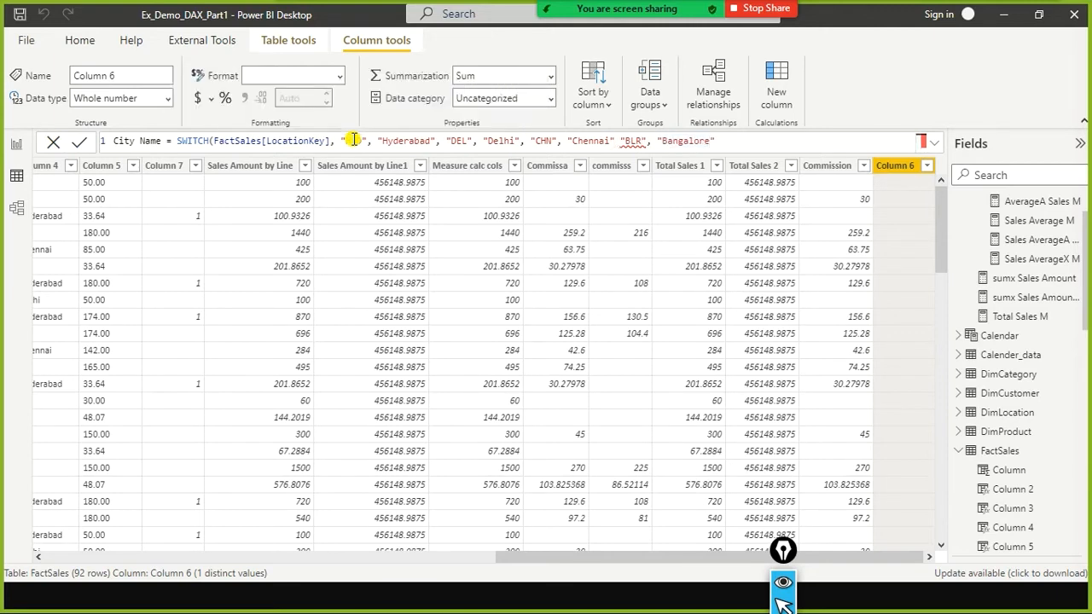
pyautogui.write(',')
pyautogui.press('End')
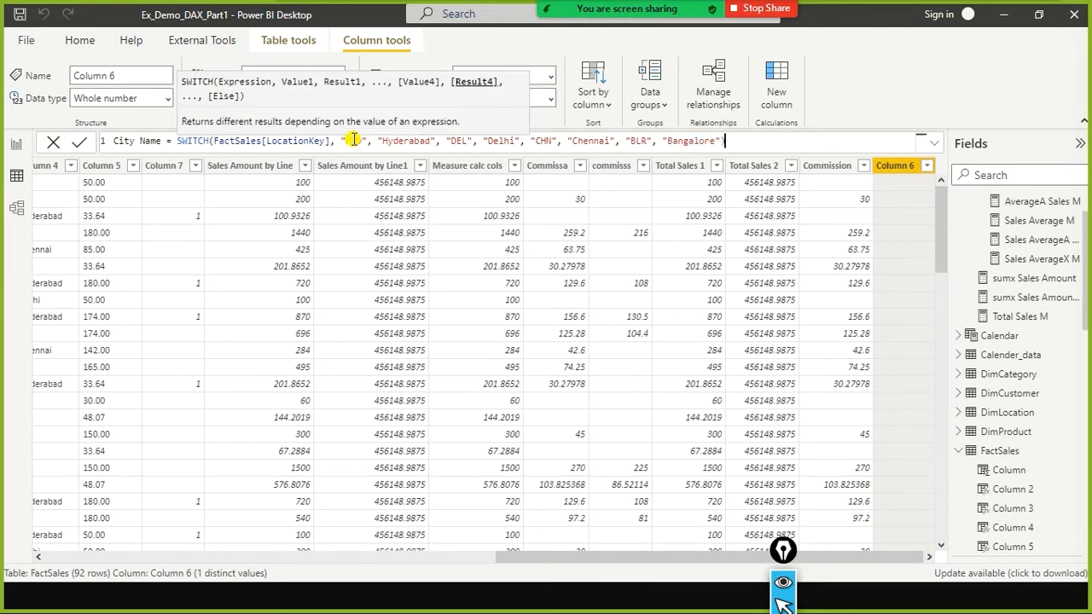
pyautogui.write(')')
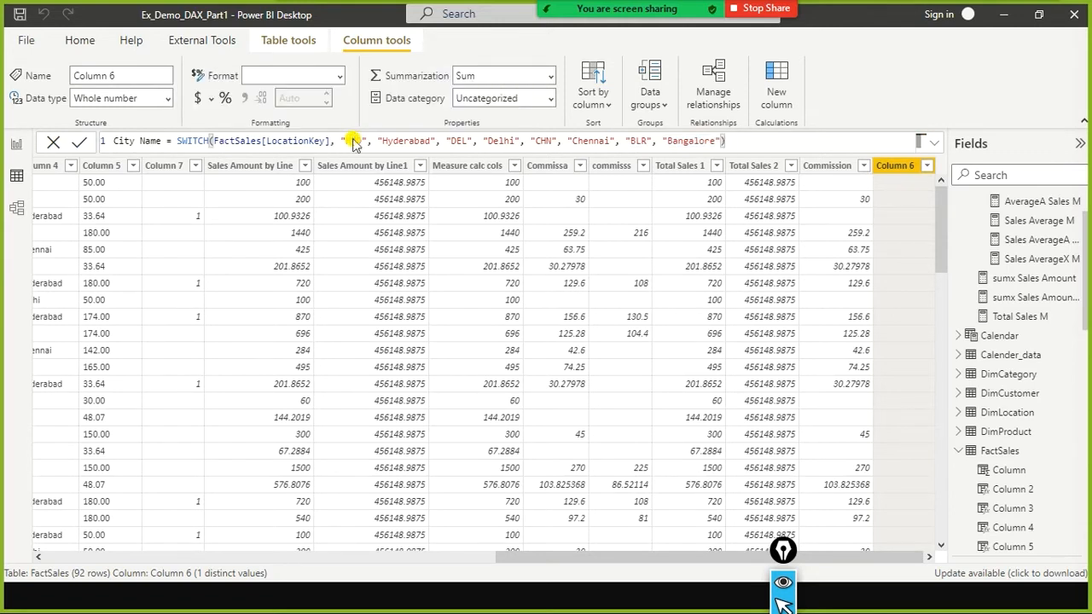
pyautogui.press('Return')
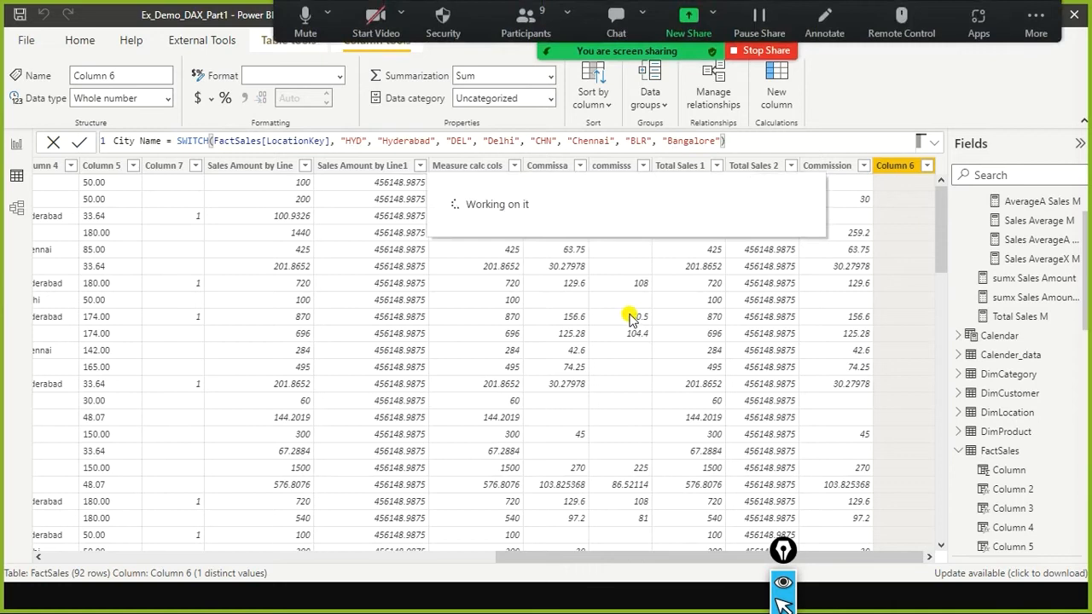
# Look through the Zoom meeting's participant list and close it.
pyautogui.click(522, 22)
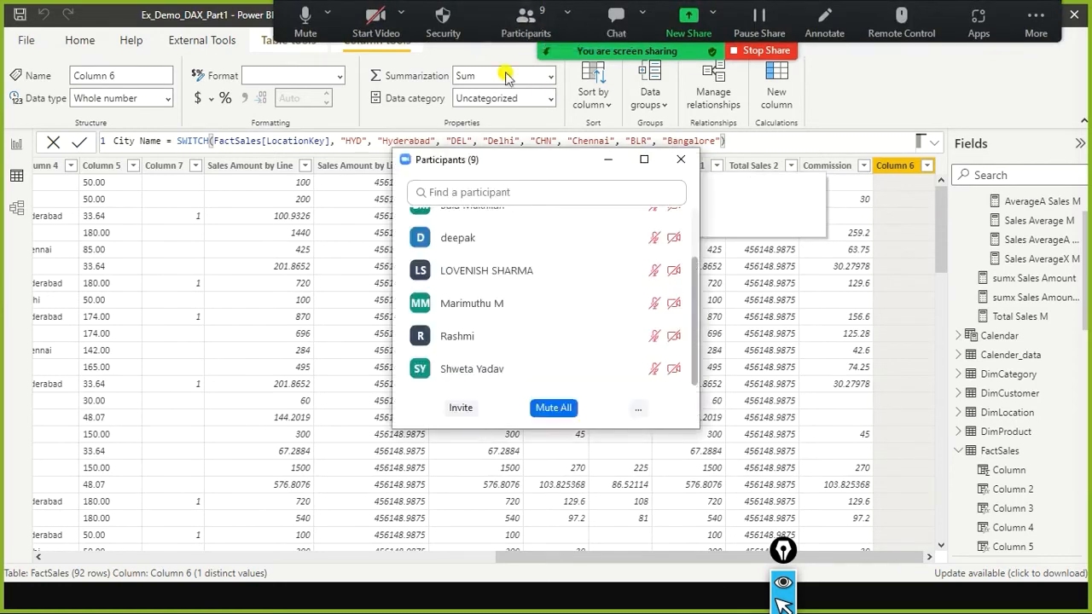
pyautogui.scroll(3, 576, 281)
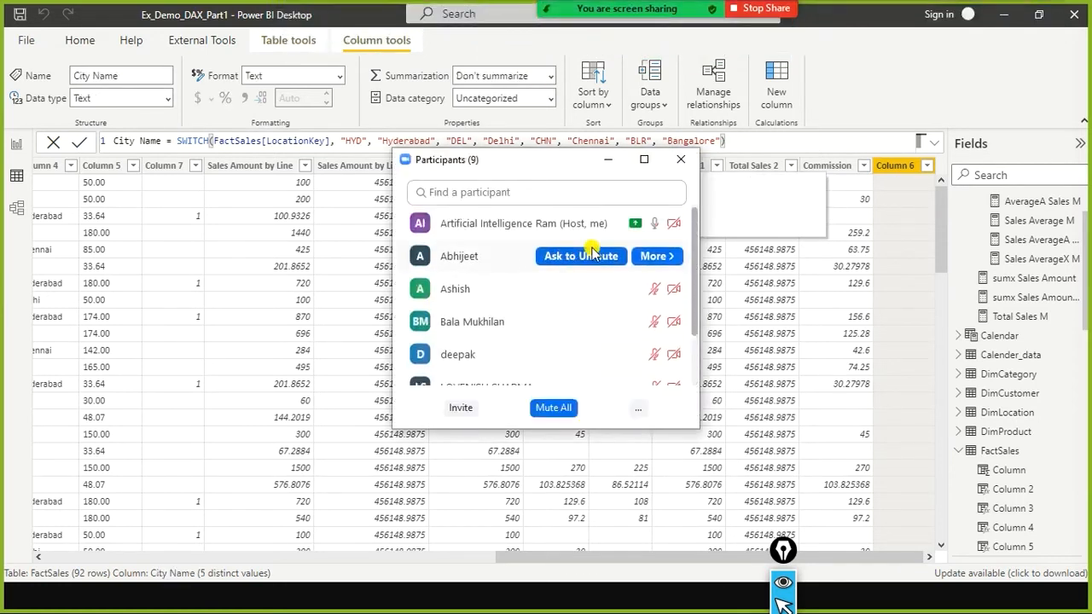
pyautogui.scroll(-4, 593, 248)
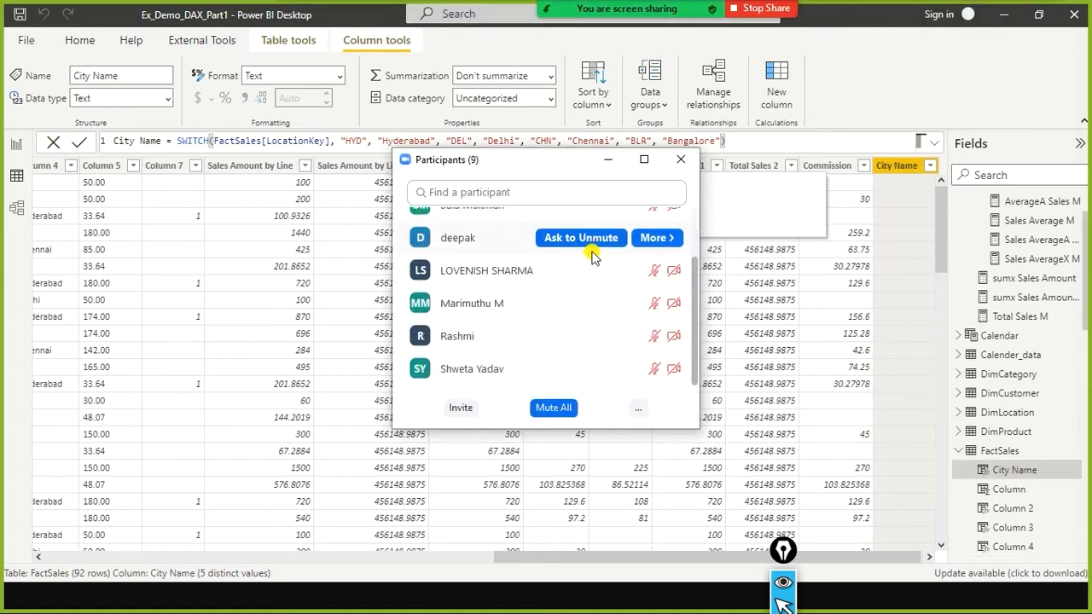
pyautogui.scroll(4, 592, 256)
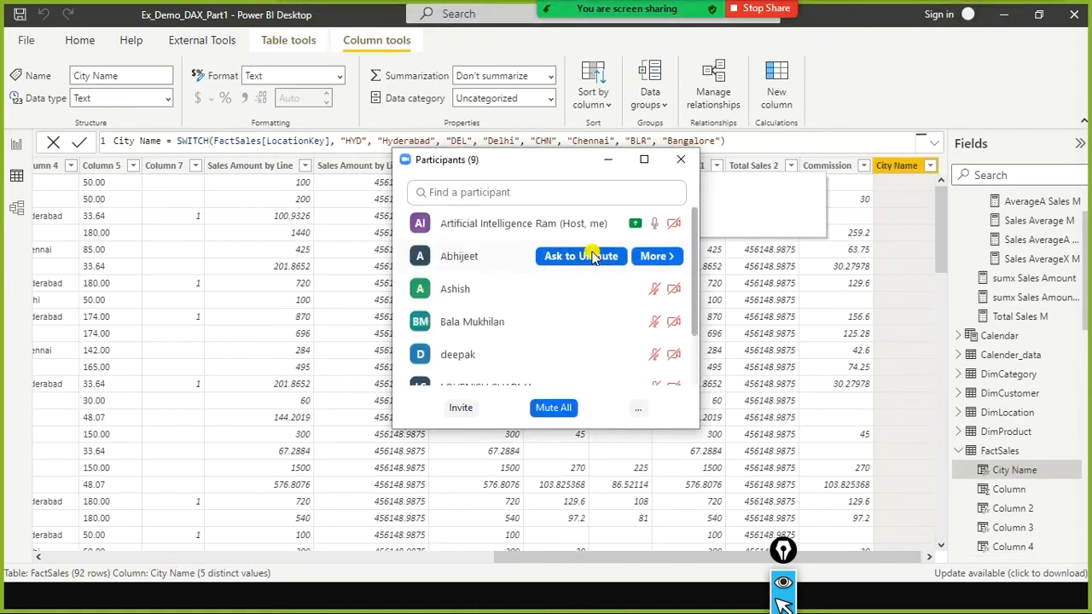
pyautogui.scroll(-4, 592, 256)
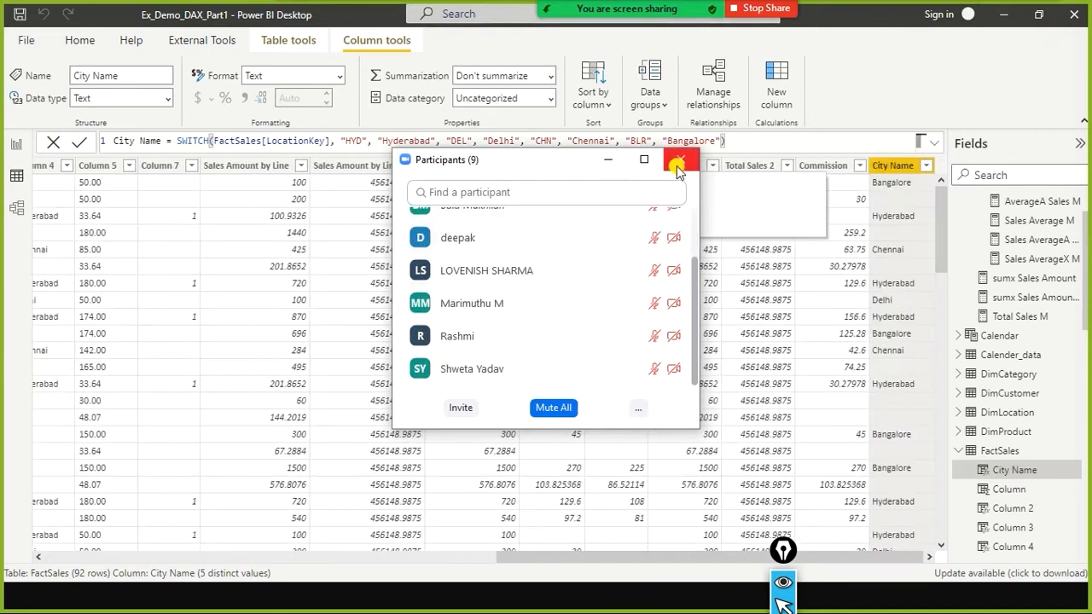
pyautogui.click(677, 164)
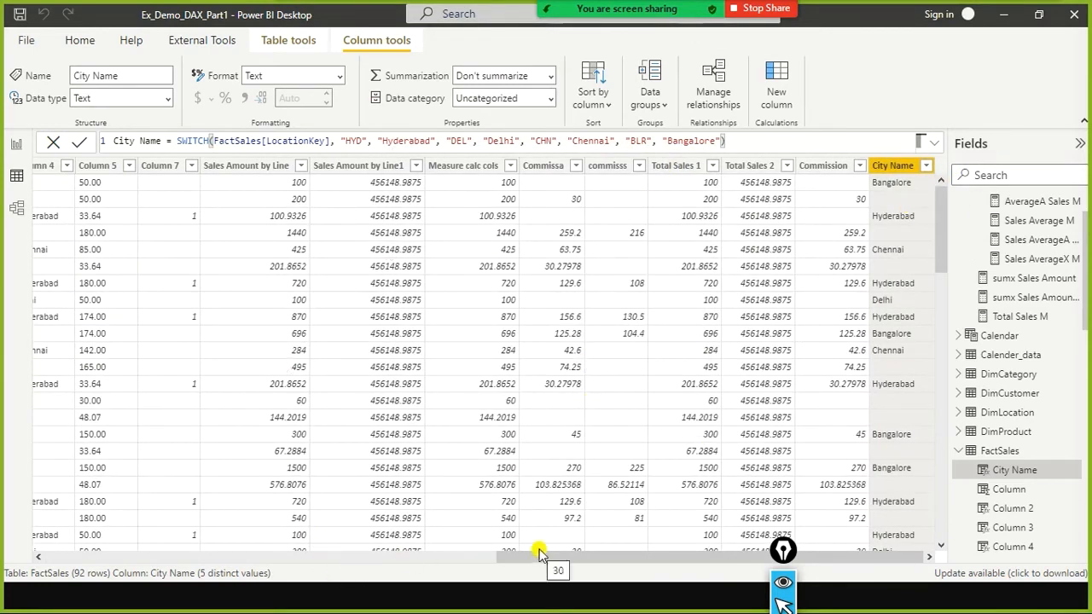
# Check the LocationKey codes, add the pair "PUN", "Pune" to the City Name SWITCH formula and commit it.
pyautogui.moveTo(540, 552); pyautogui.dragTo(28, 527)
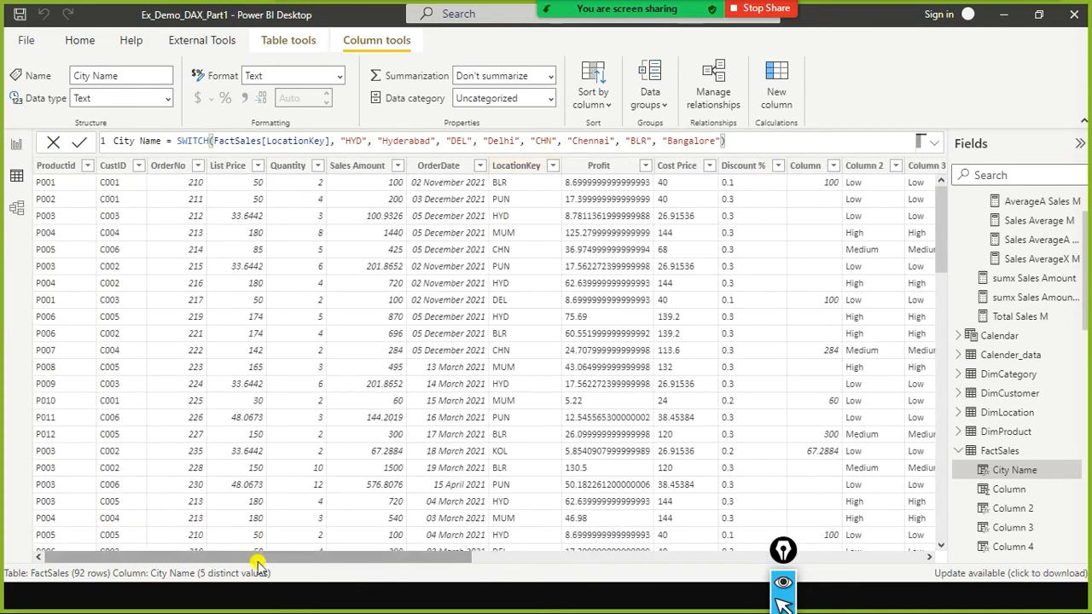
pyautogui.moveTo(256, 555); pyautogui.dragTo(961, 524)
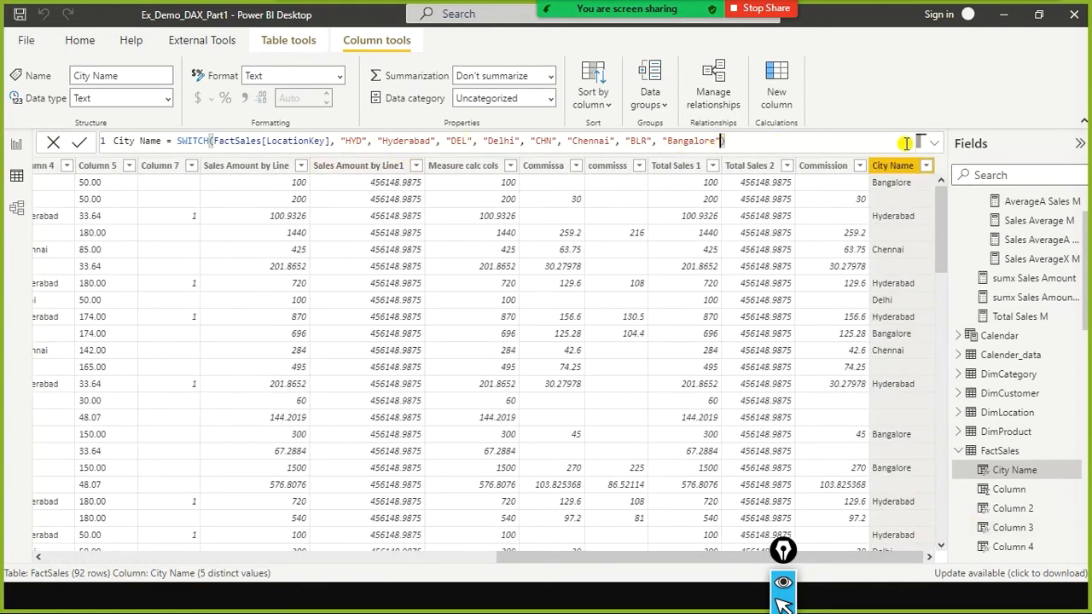
pyautogui.write(', "PUN')
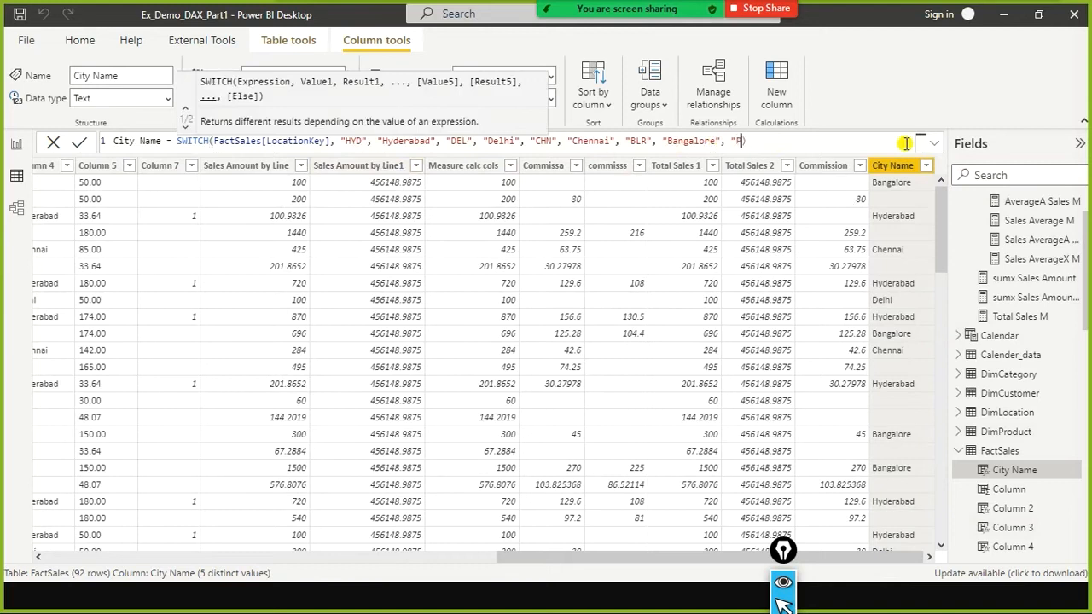
pyautogui.write('"')
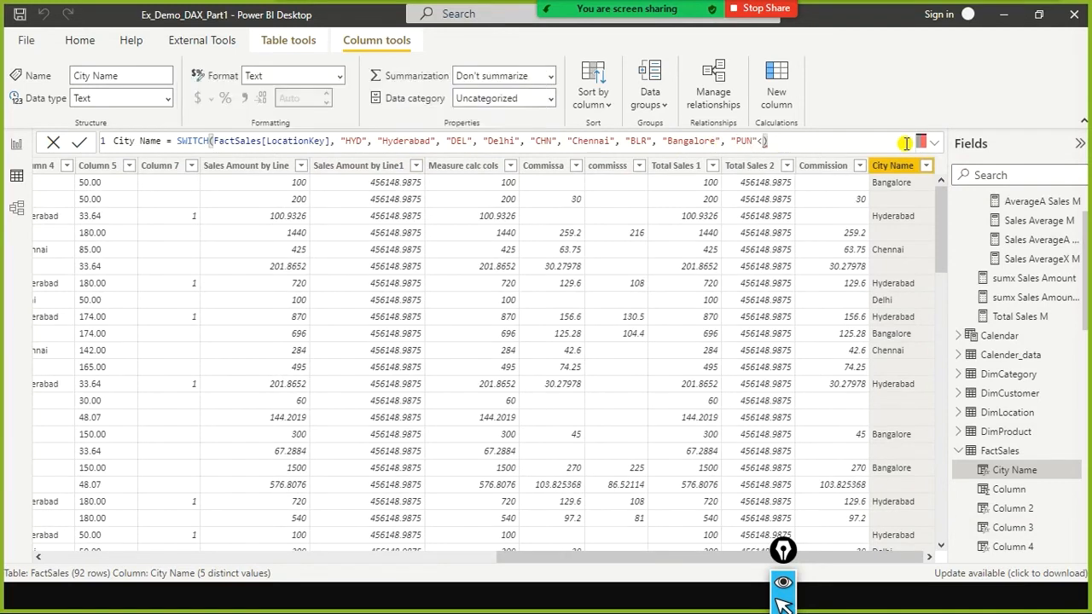
pyautogui.write('"')
pyautogui.press('BackSpace')
pyautogui.write(',"Pu')
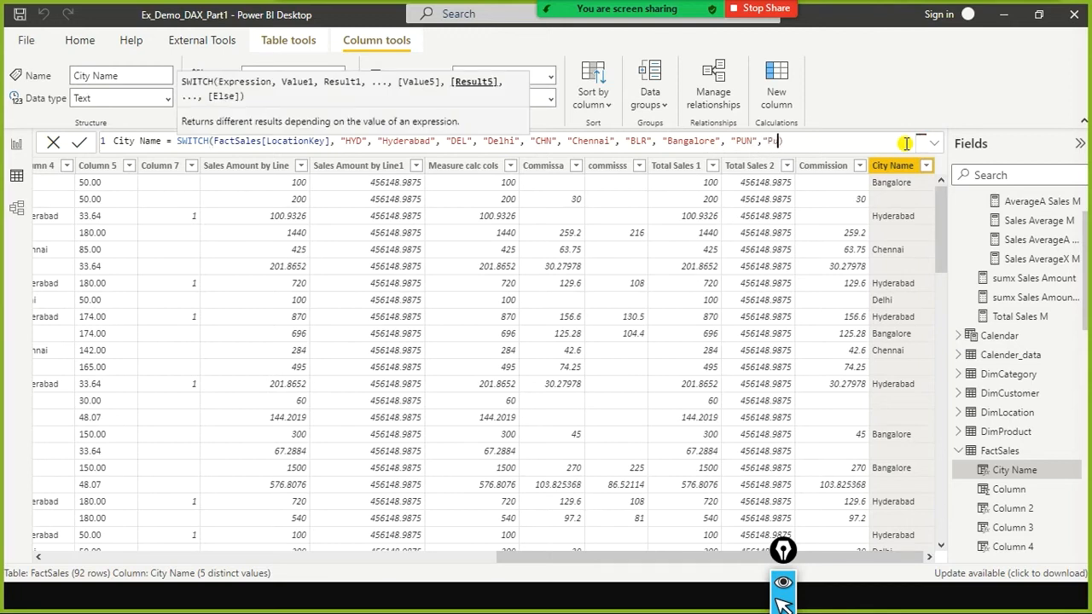
pyautogui.write('ne")')
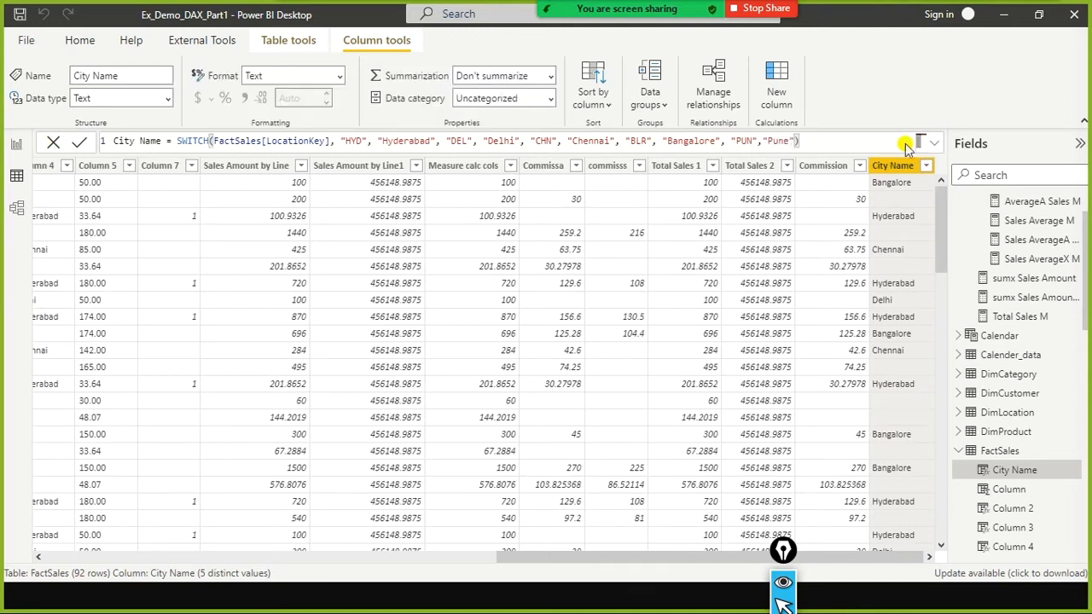
pyautogui.press('Return')
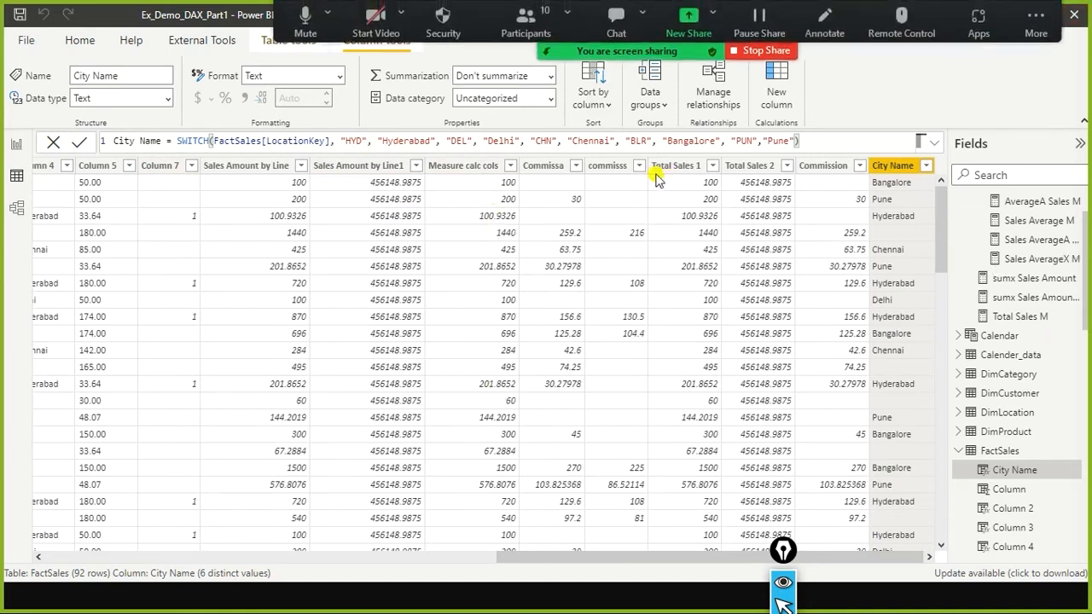
# Compare the City Name formula's SWITCH expression and value-result pairs with the Commission formula's TRUE() expression and Sales Amount conditions.
pyautogui.moveTo(332, 141); pyautogui.dragTo(246, 142)
pyautogui.click(345, 142)
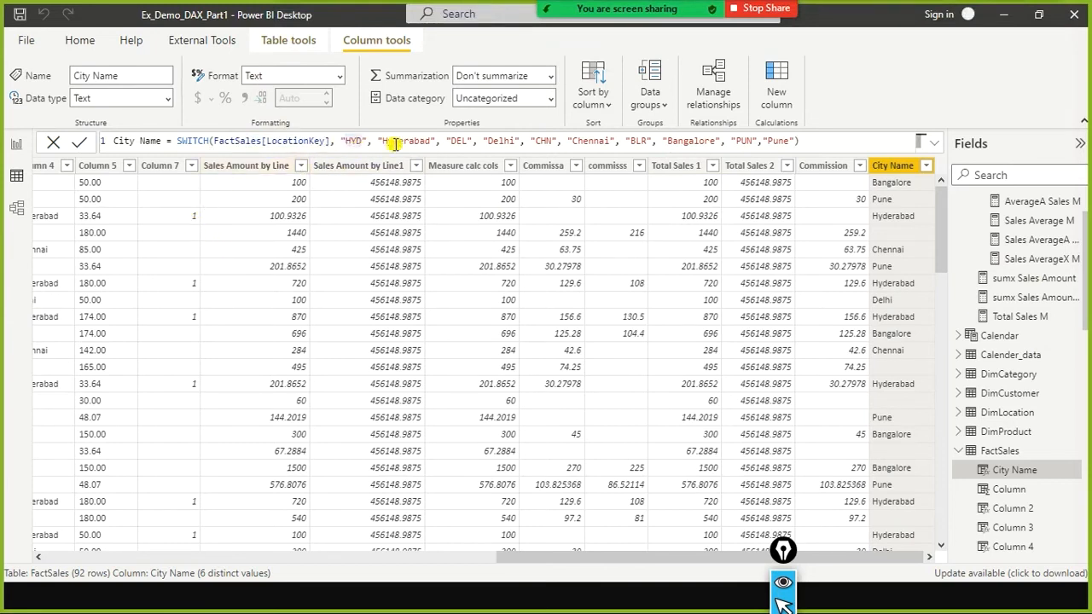
pyautogui.click(419, 141)
pyautogui.click(688, 141)
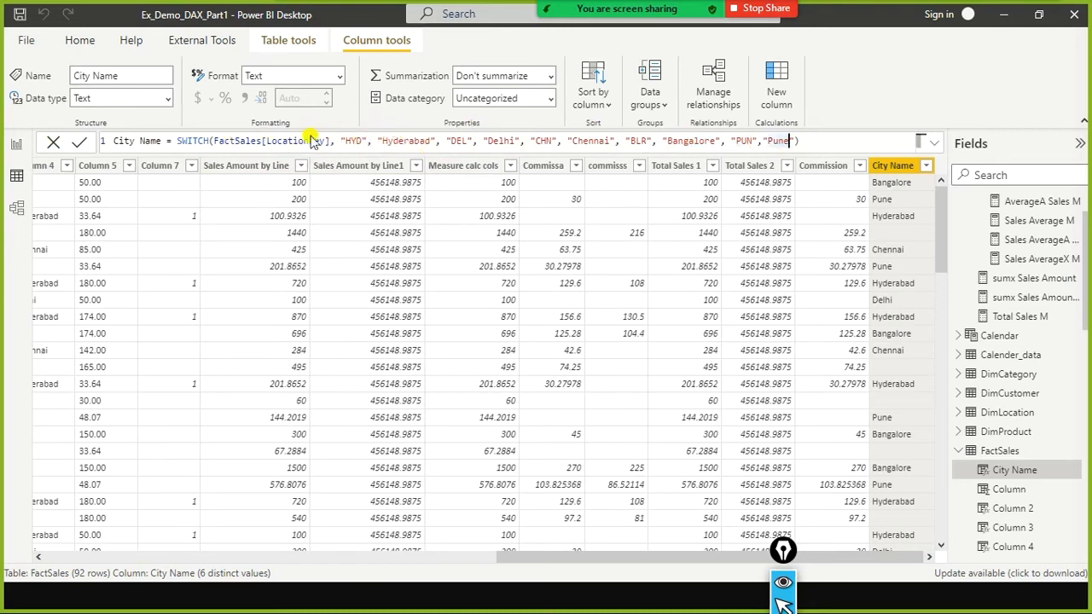
pyautogui.click(838, 170)
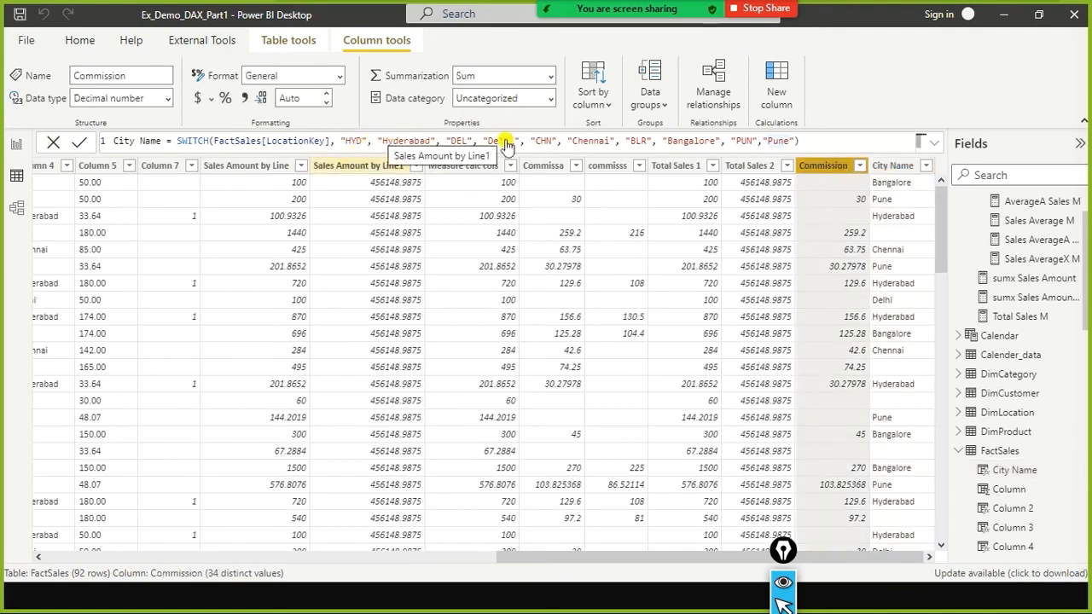
pyautogui.click(832, 166)
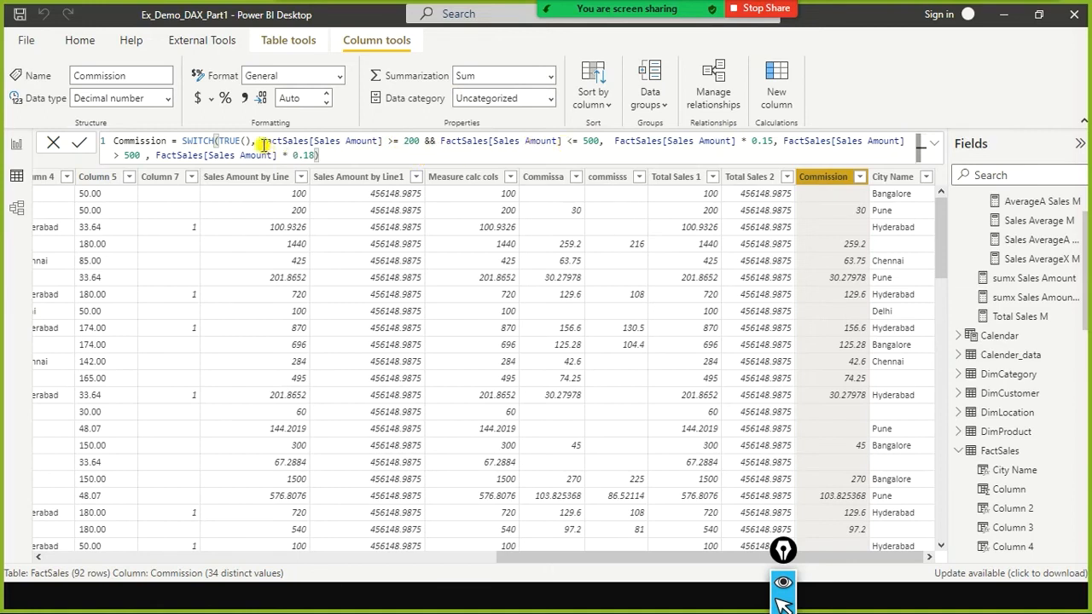
pyautogui.moveTo(251, 142); pyautogui.dragTo(217, 142)
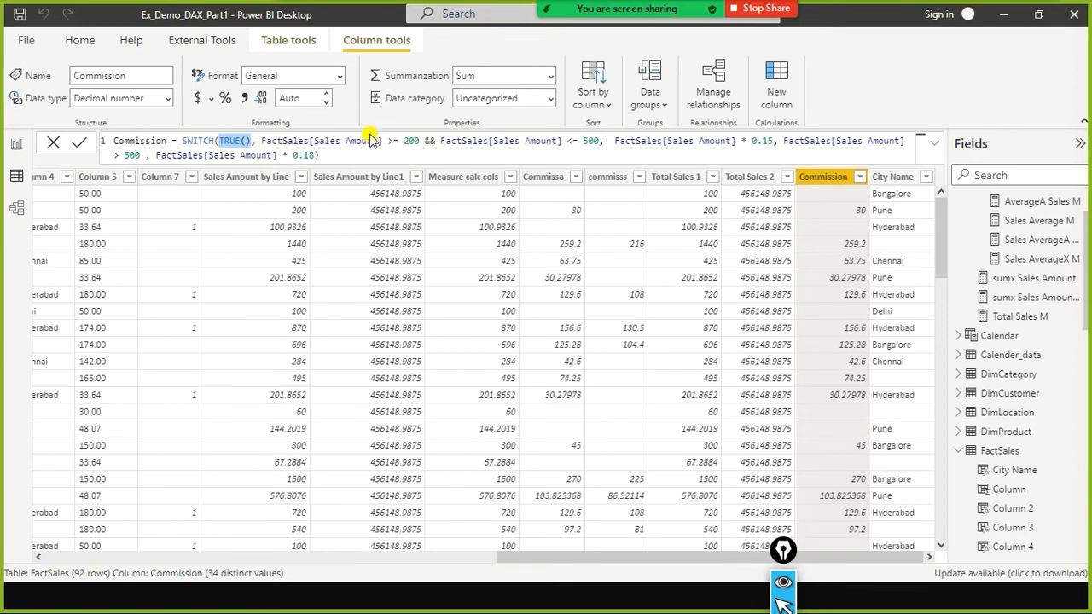
pyautogui.click(266, 156)
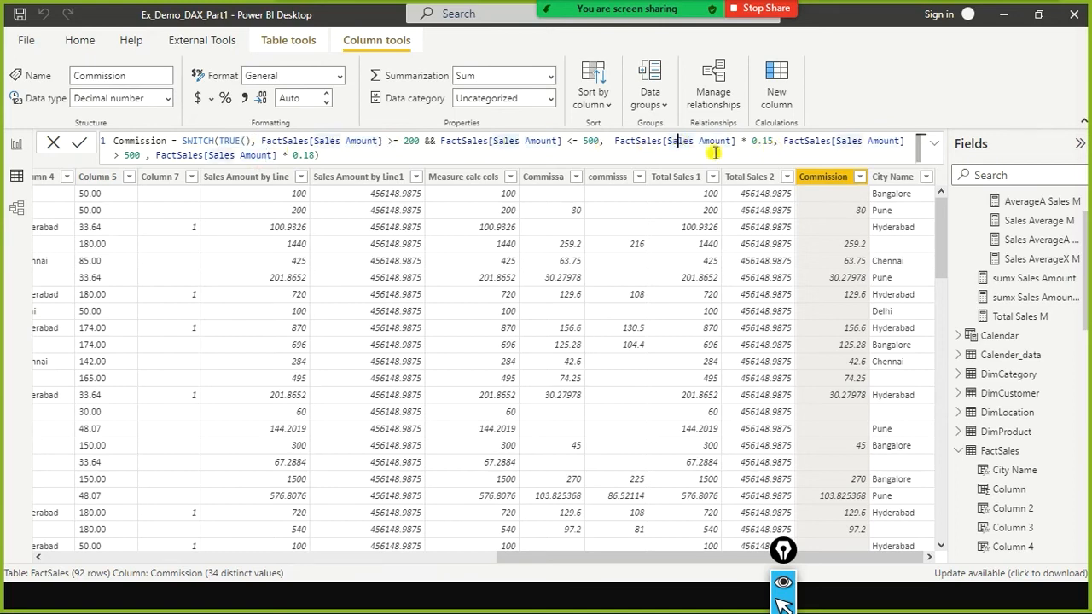
pyautogui.click(803, 141)
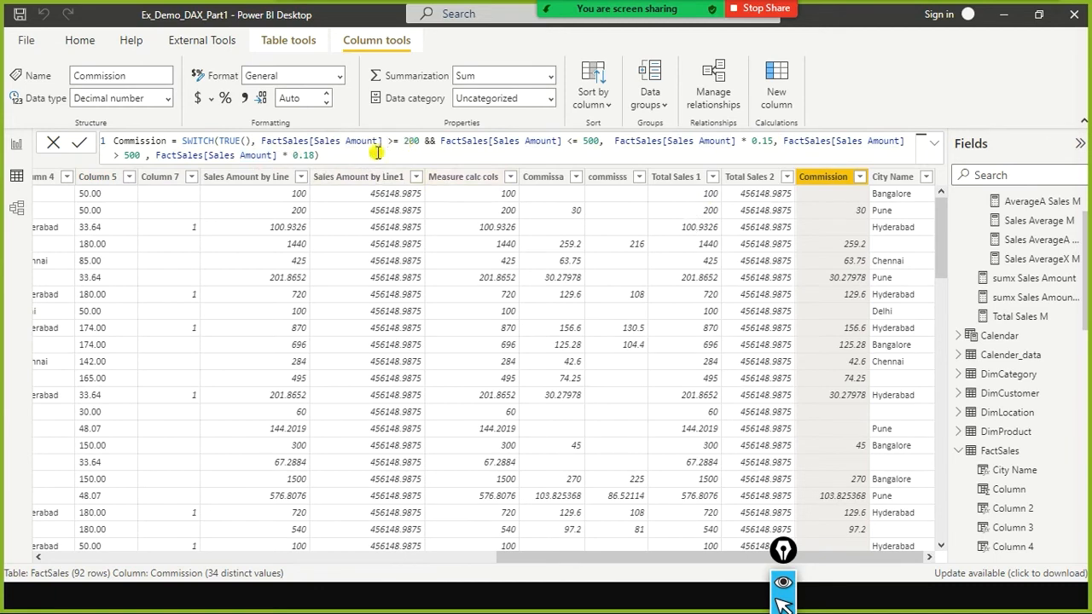
pyautogui.moveTo(251, 142); pyautogui.dragTo(219, 143)
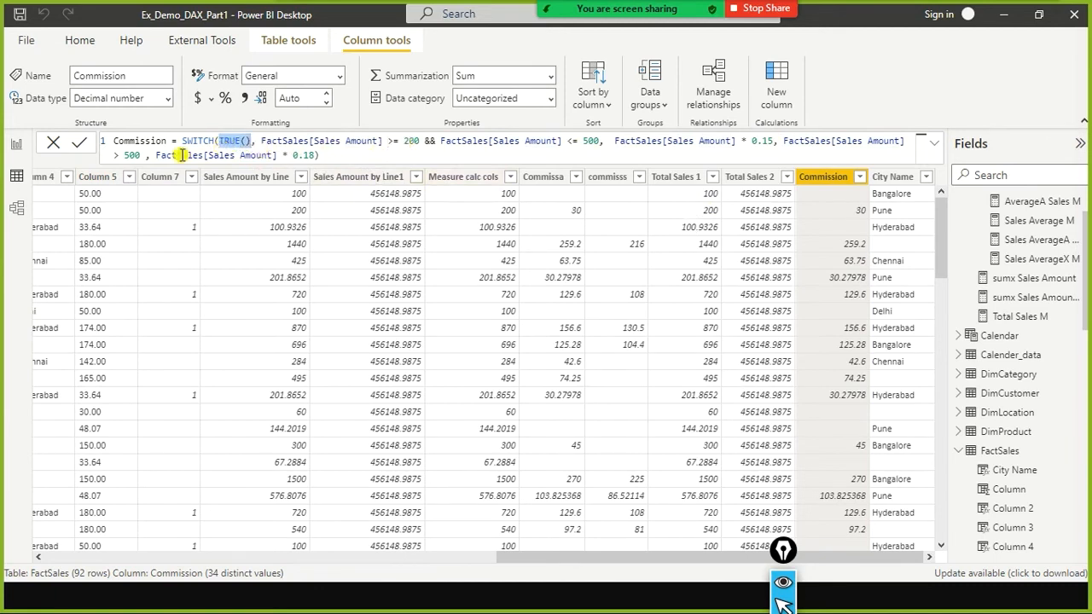
pyautogui.click(885, 182)
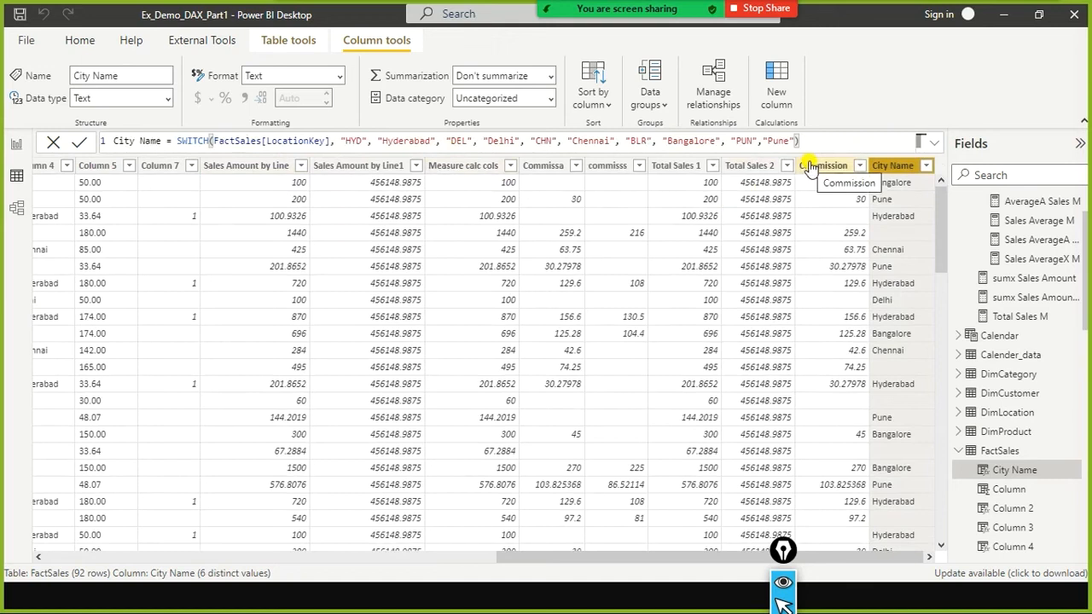
pyautogui.click(811, 166)
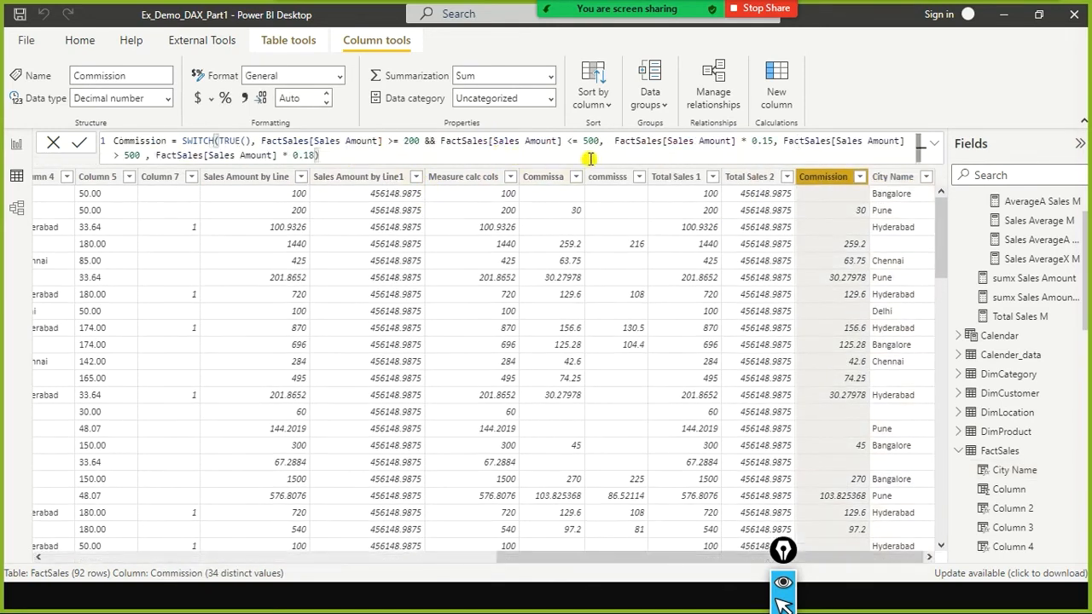
pyautogui.click(436, 141)
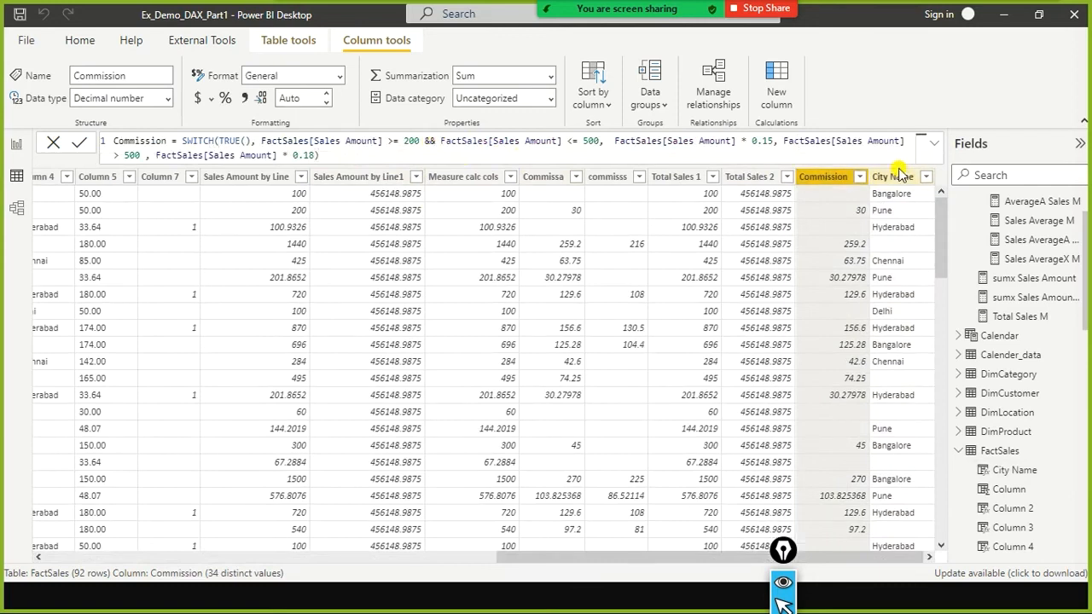
pyautogui.write('||')
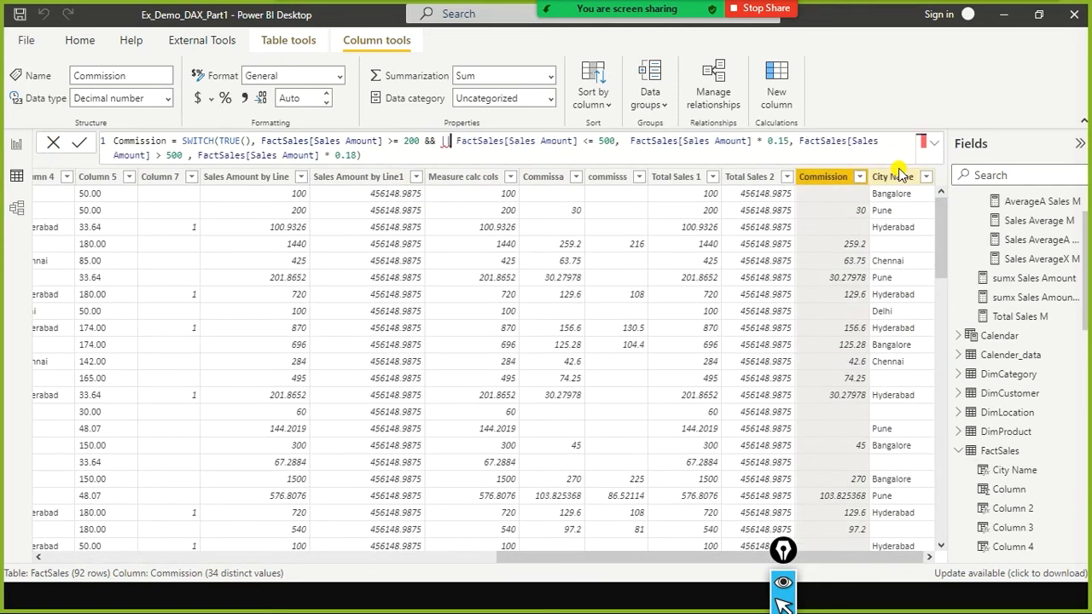
pyautogui.press('BackSpace')
pyautogui.press('BackSpace')
pyautogui.press('BackSpace')
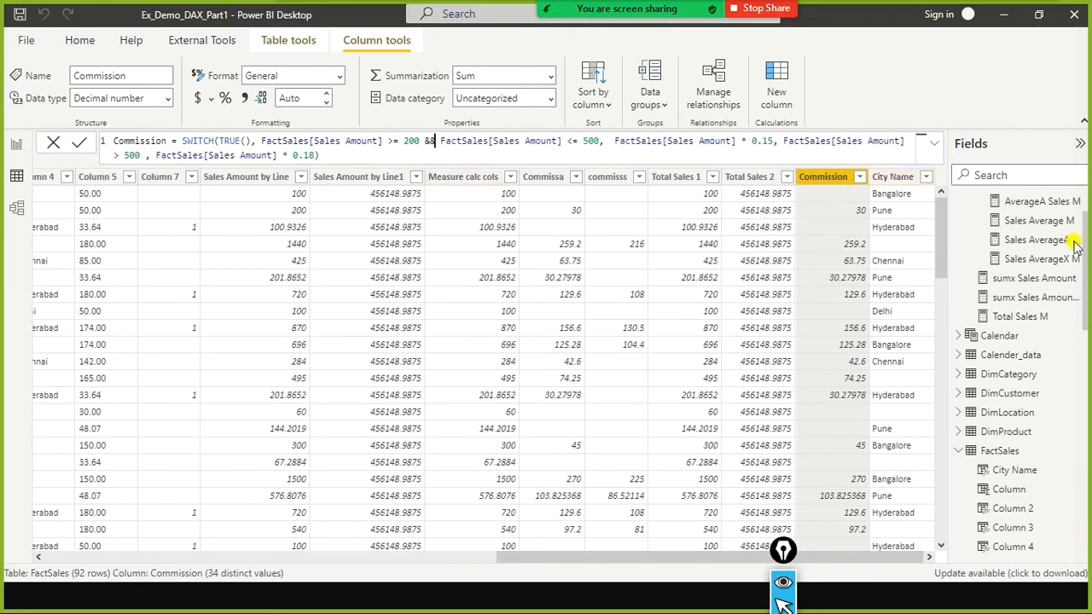
# Check the blank City Name rows against their LocationKey codes and inspect the column's filter values without applying a filter.
pyautogui.click(896, 177)
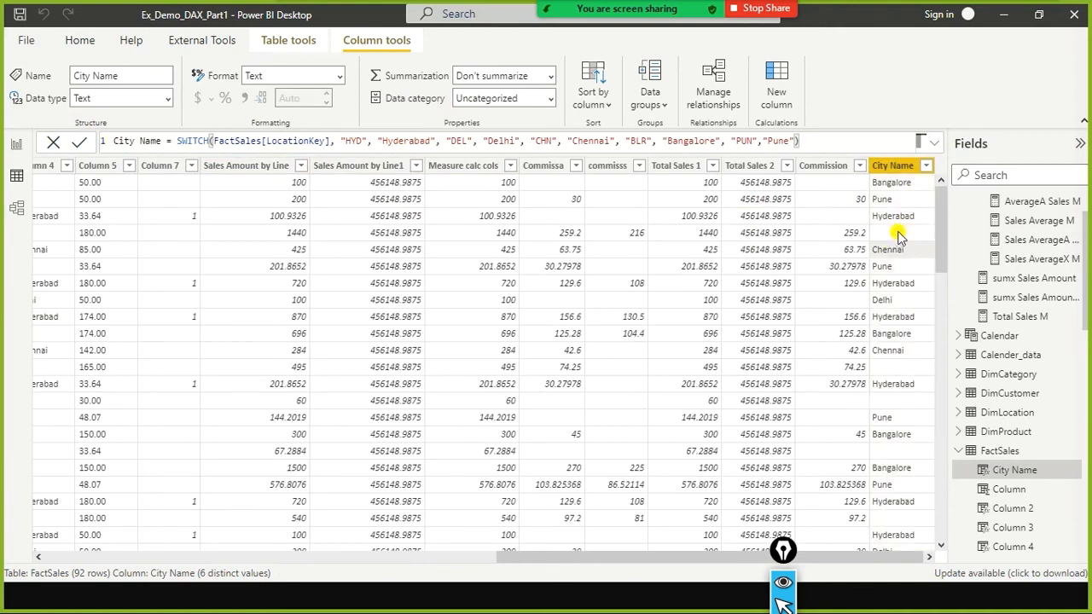
pyautogui.moveTo(646, 559); pyautogui.dragTo(2, 536)
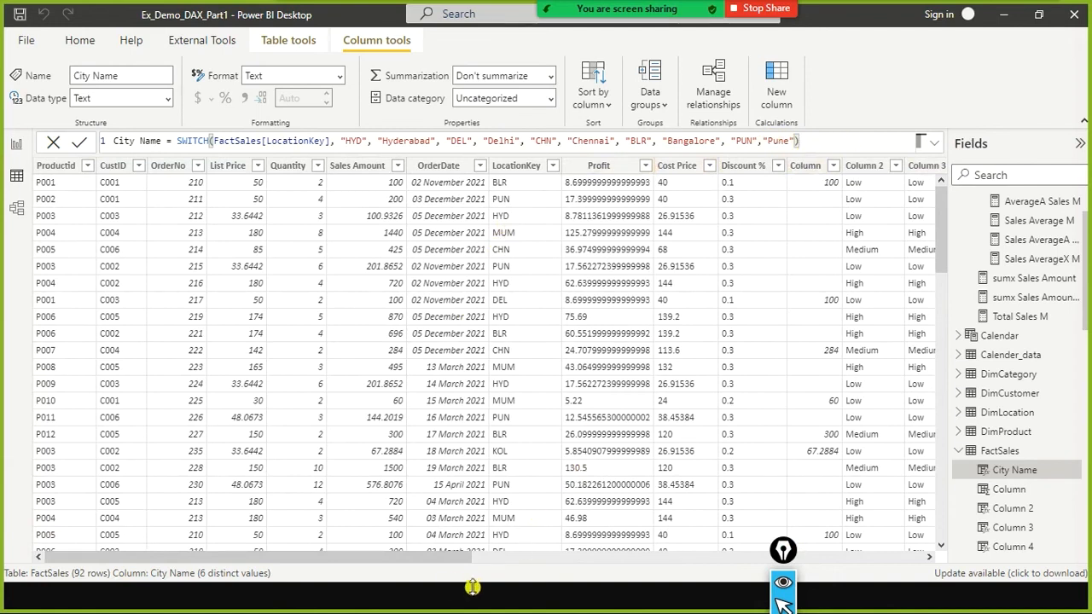
pyautogui.hscroll(10, 906, 529)
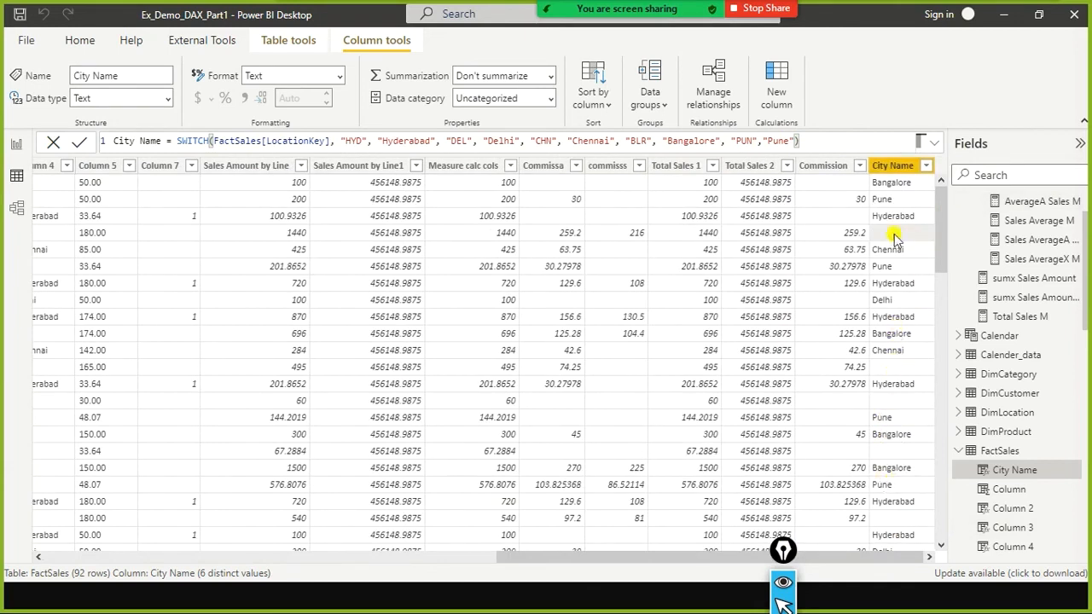
pyautogui.click(928, 168)
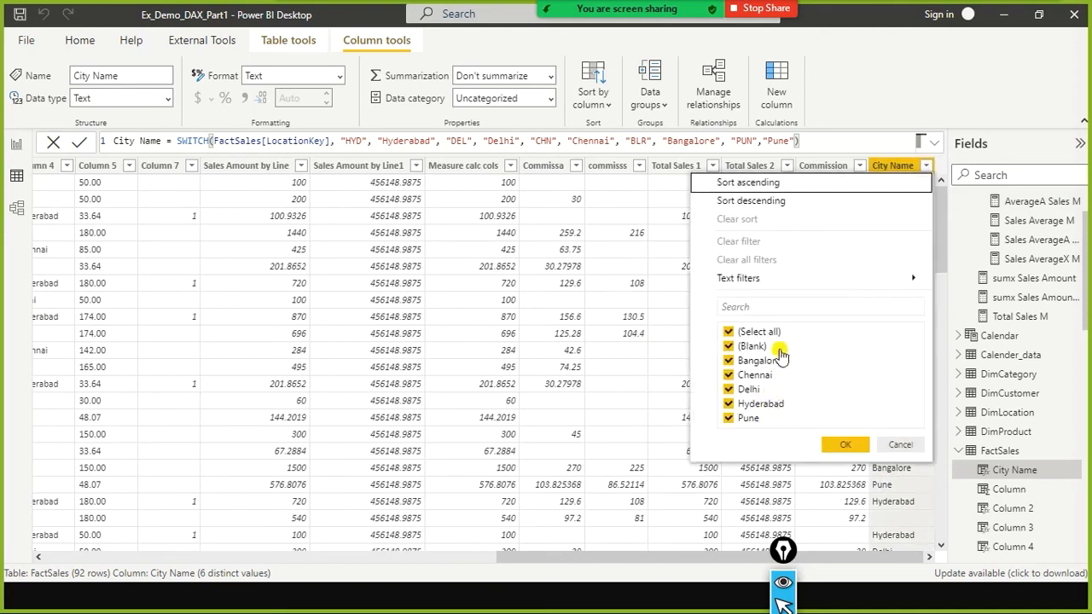
pyautogui.click(901, 445)
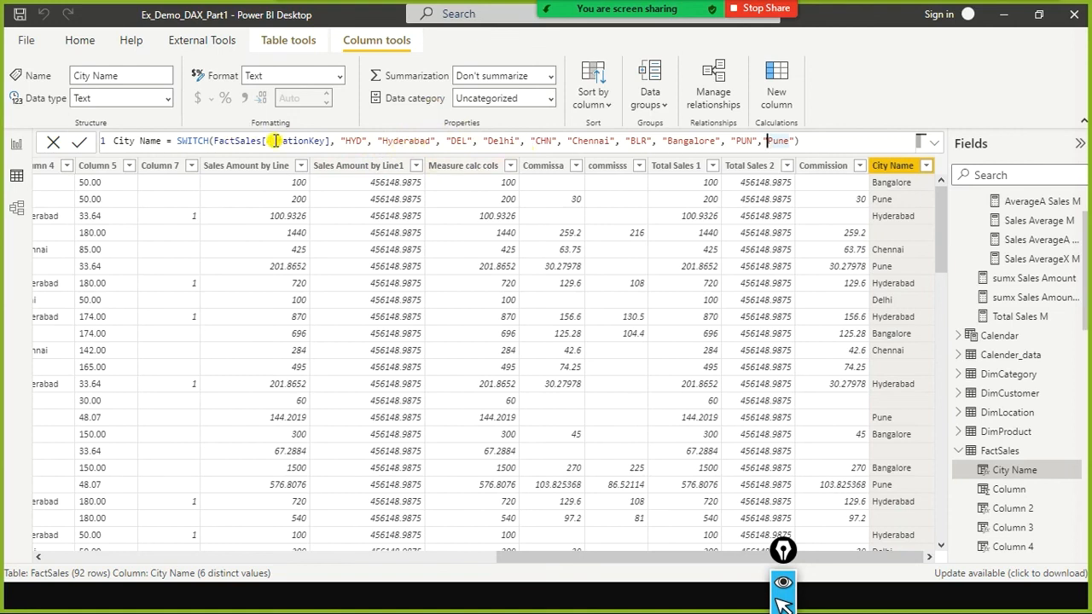
# Show the Commission column's formula again and switch to the PowerPoint slide of DAX function categories.
pyautogui.click(832, 171)
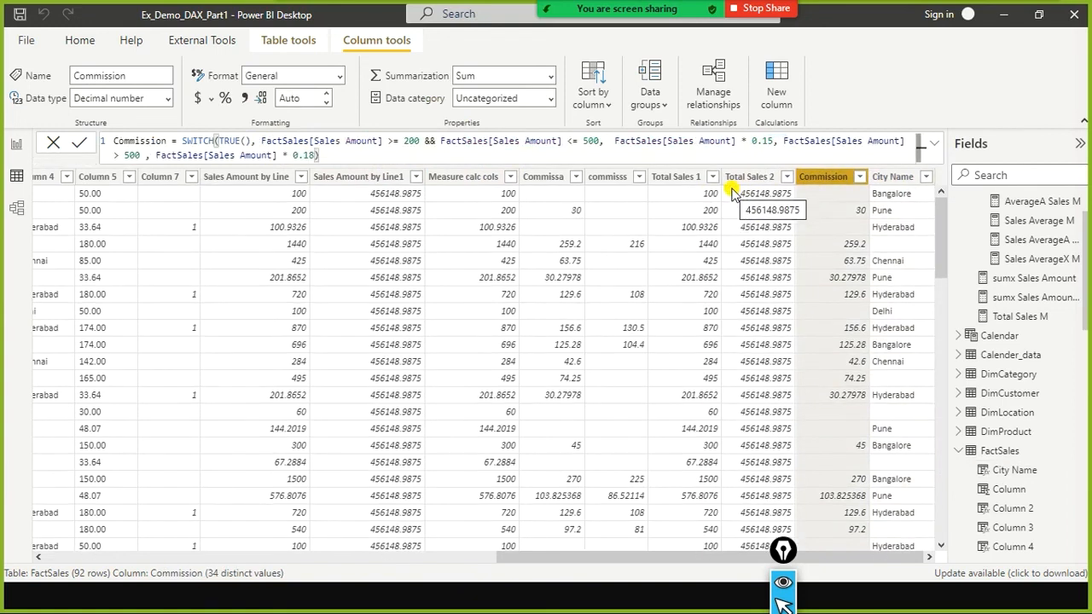
pyautogui.hotkey('alt', 'Tab')
pyautogui.click(724, 202)
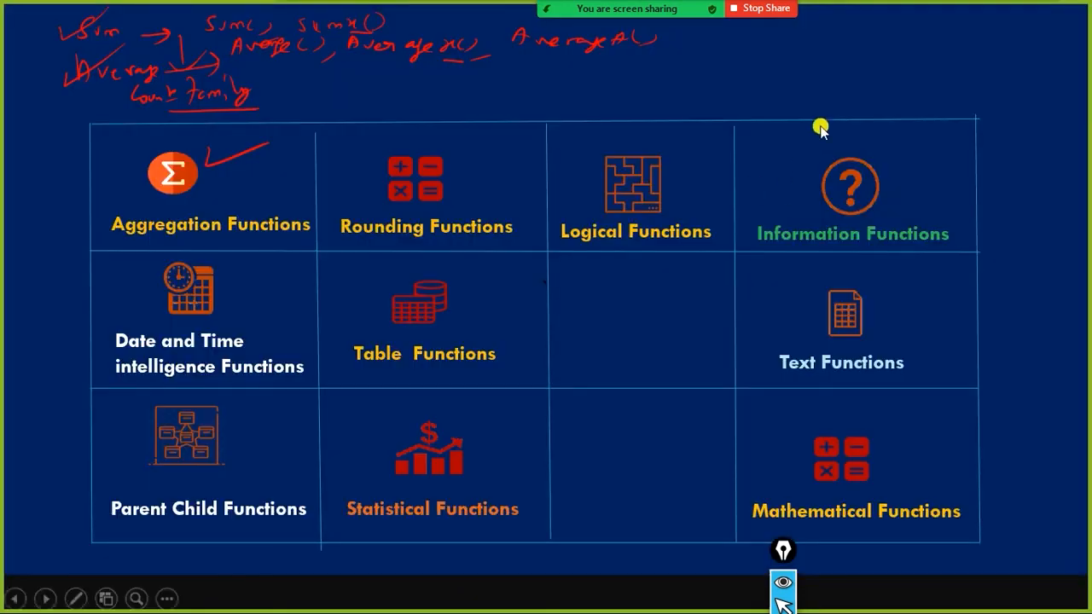